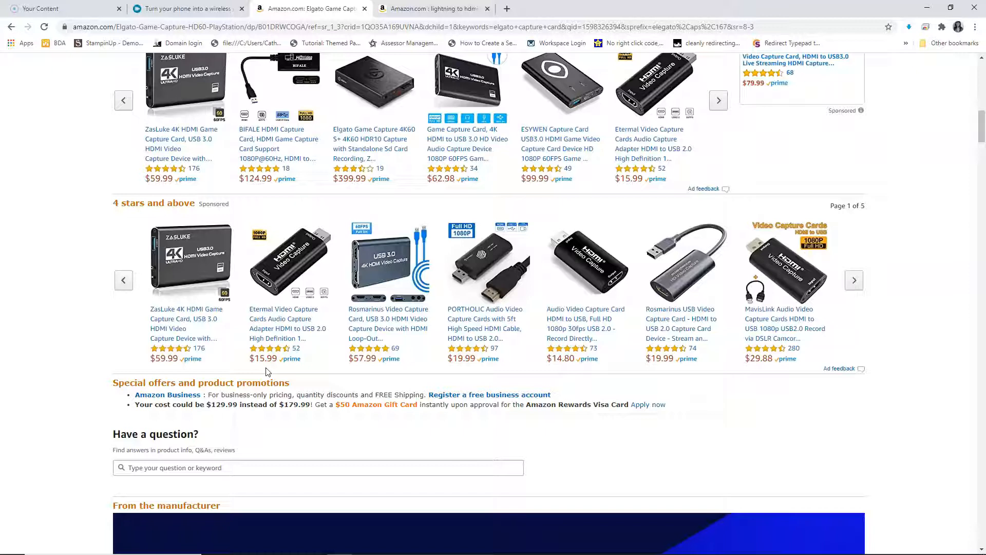
Step: View the Amazon search results for a lightning to HDMI cable, and switch to Streamlabs OBS
left_click(425, 11)
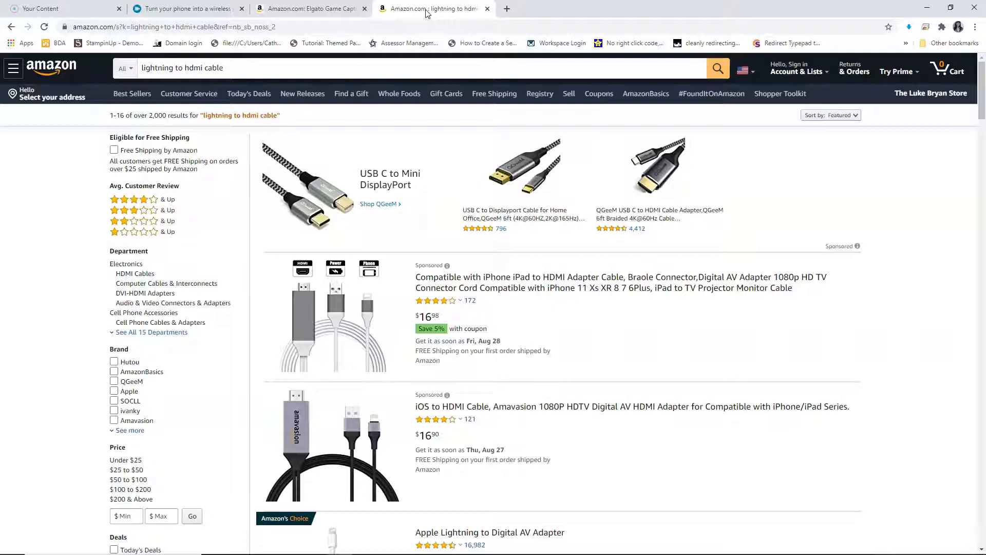
key("alt+Tab")
key("alt+Tab")
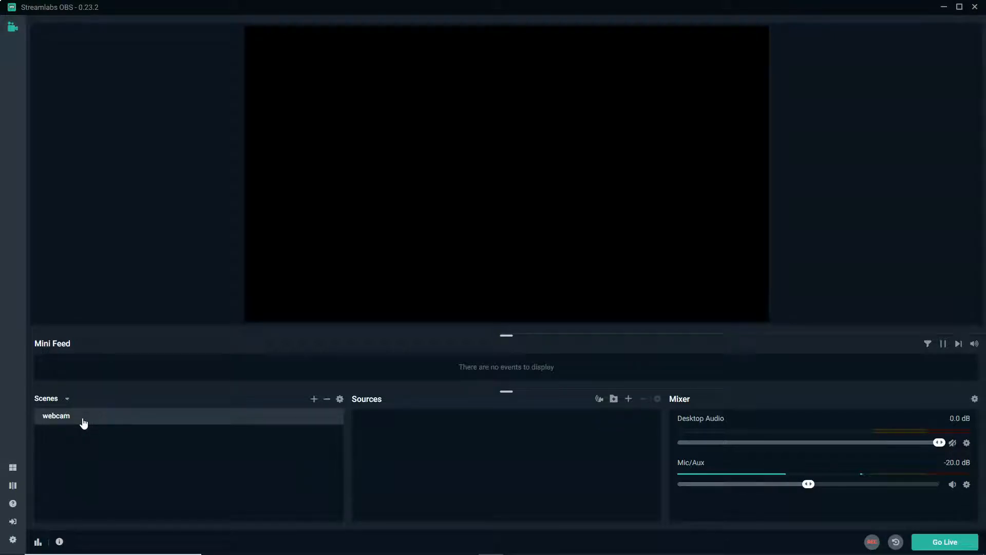
Step: Create a new scene named "opening"
left_click(315, 402)
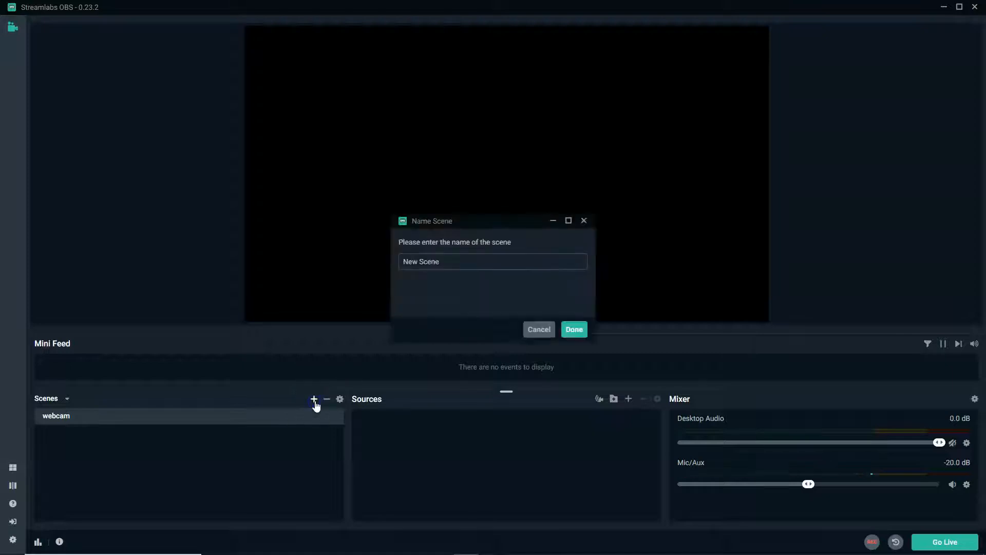
left_click_drag(438, 261, 394, 263)
type("opening")
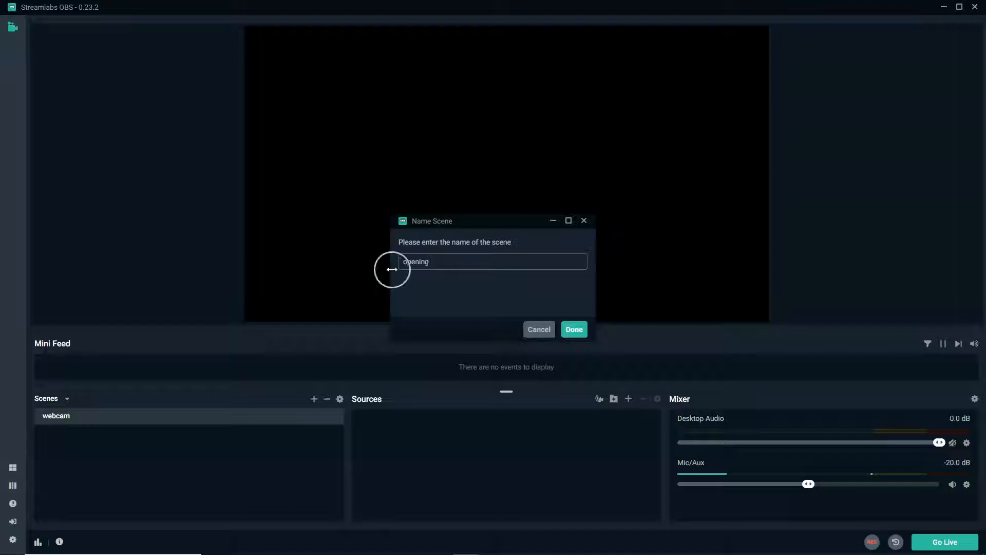
left_click(573, 330)
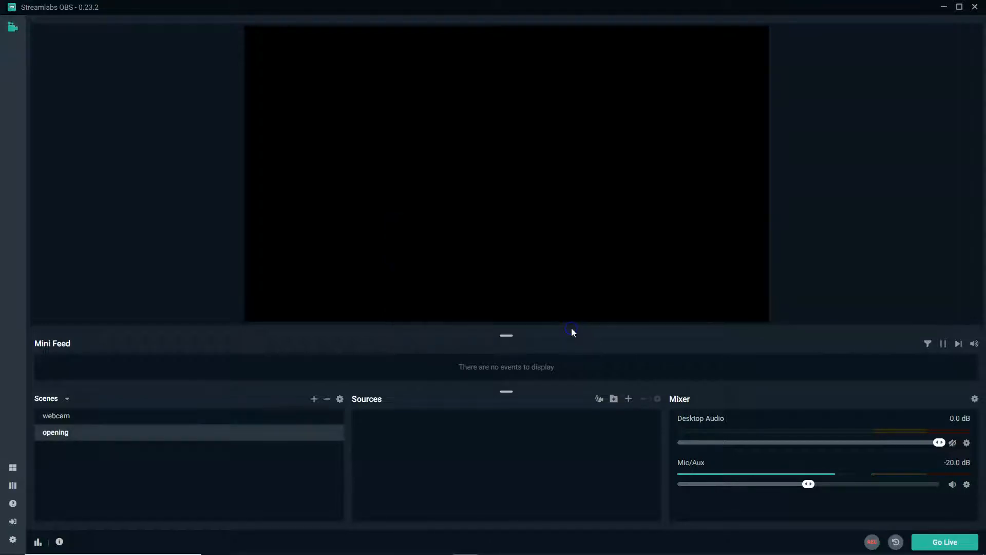
Step: Move the opening scene above the webcam scene in the scene order and select it
left_click_drag(81, 433, 82, 415)
left_click(105, 462)
left_click(455, 424)
left_click(49, 415)
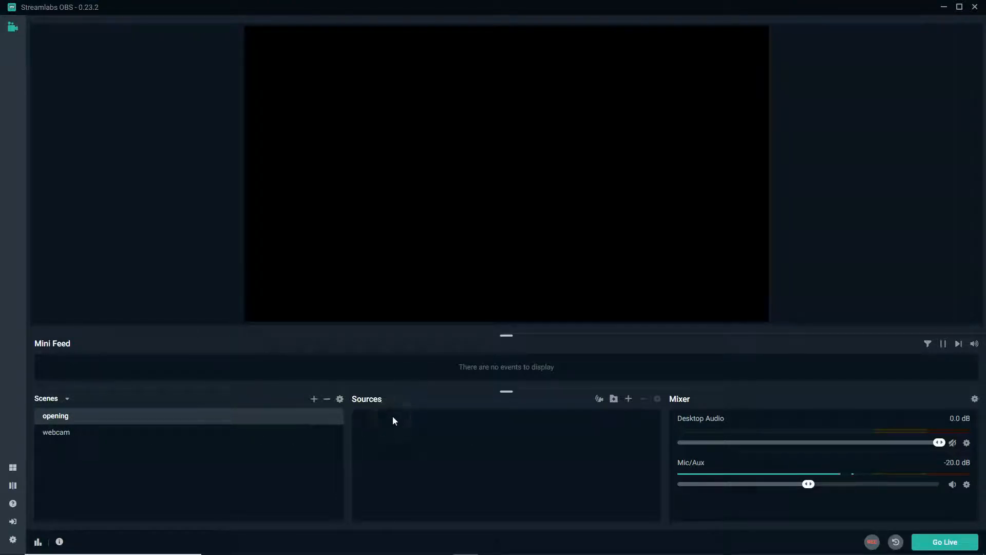
Step: Add an Image source named "open slide" to the opening scene
left_click(562, 433)
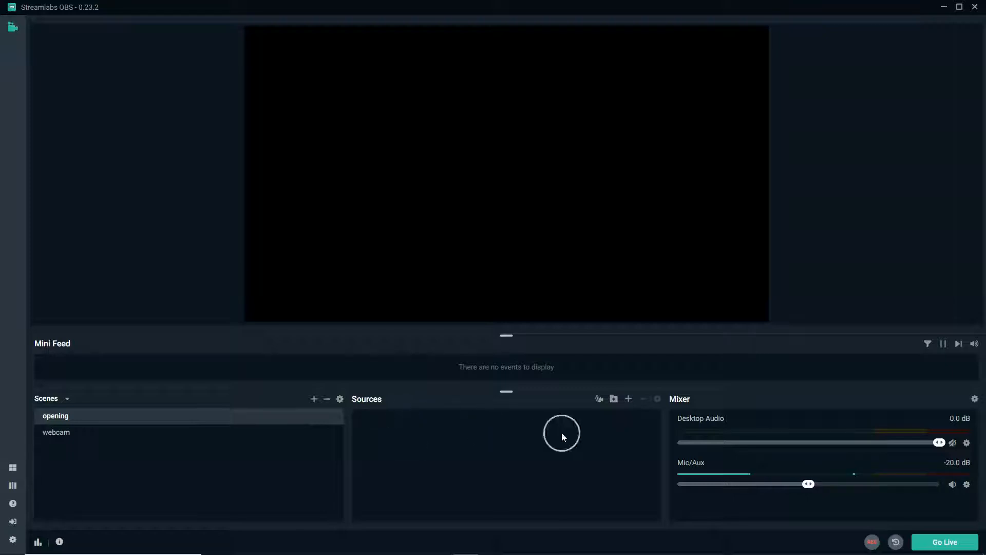
left_click(628, 399)
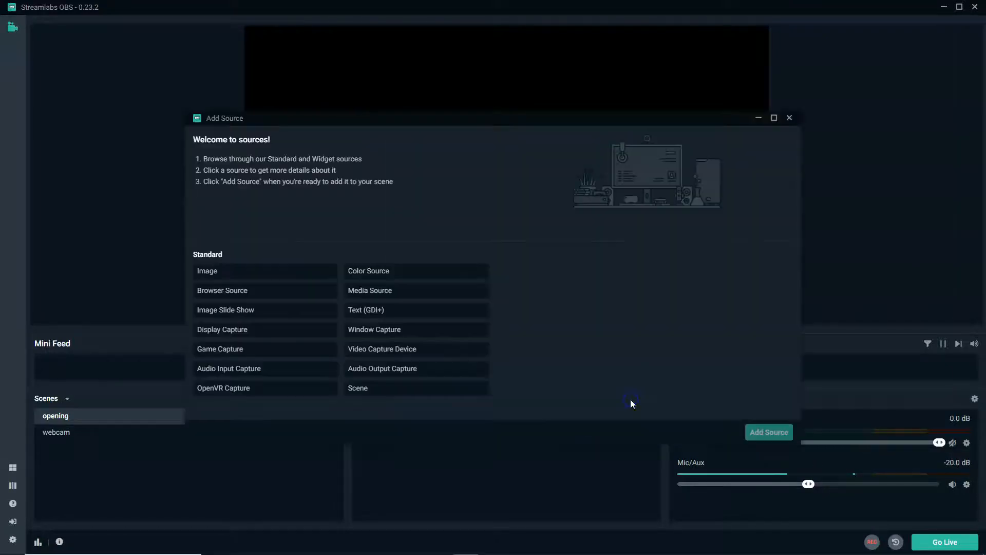
left_click(255, 283)
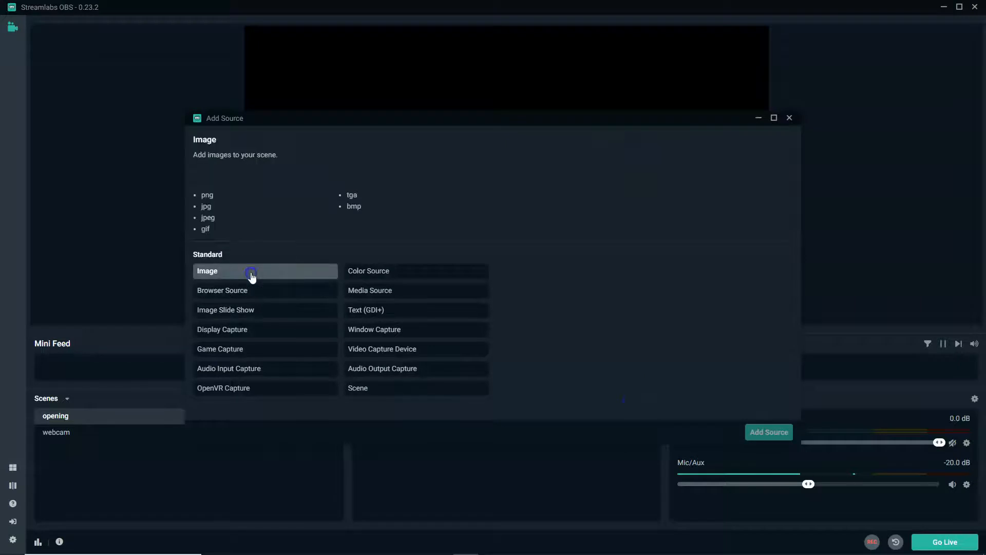
left_click(762, 434)
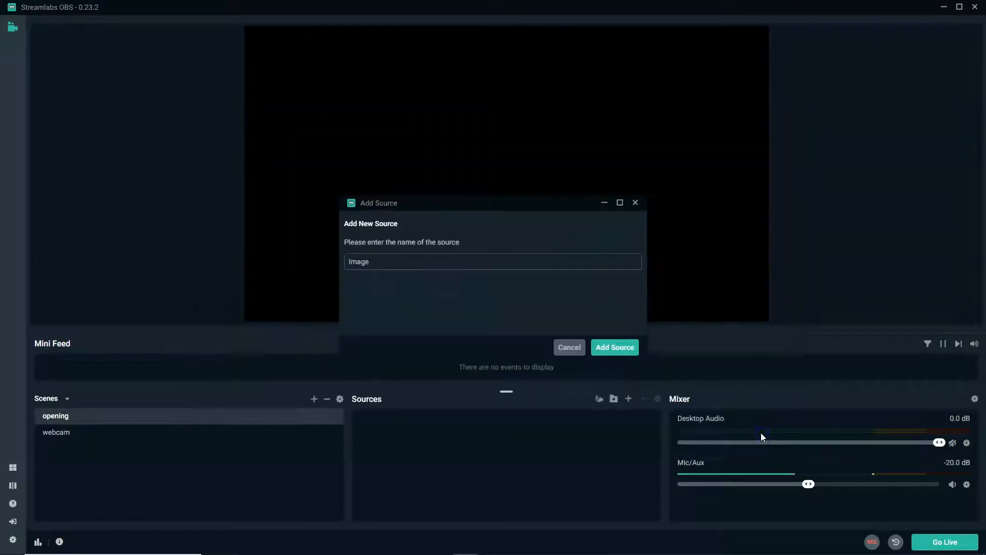
left_click_drag(371, 261, 316, 265)
type("open slide")
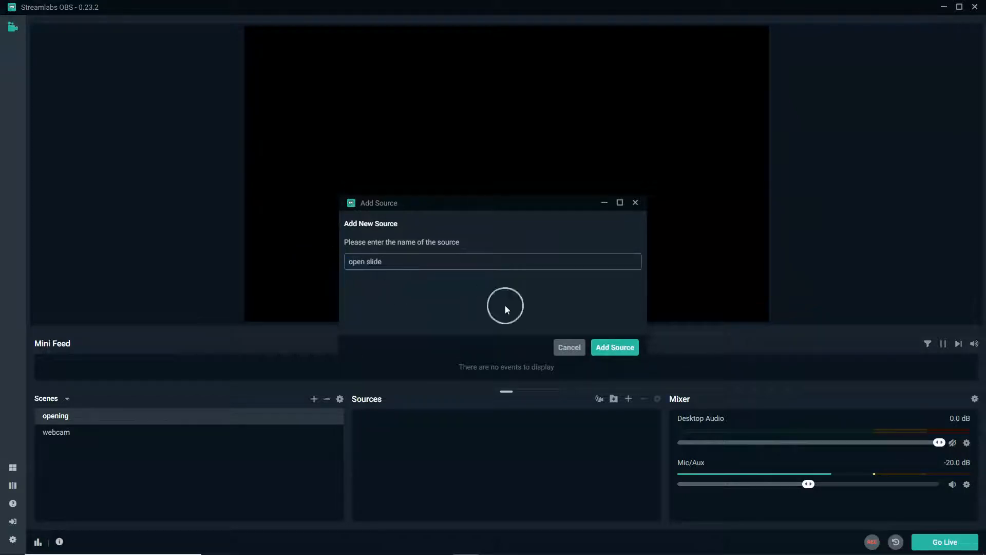
left_click(623, 347)
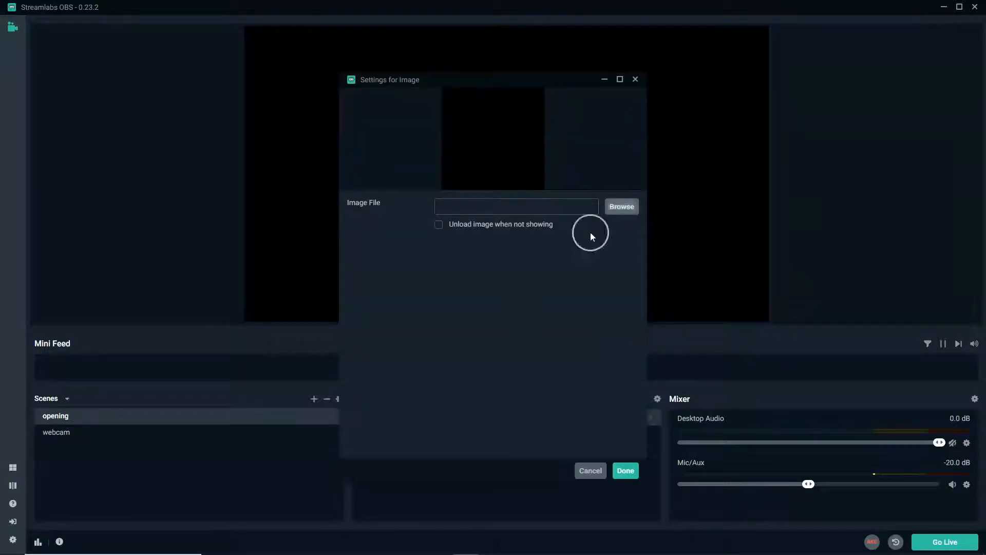
Step: Load "FB live start.png" from the Tech help group folder as the open slide source's image
left_click(620, 208)
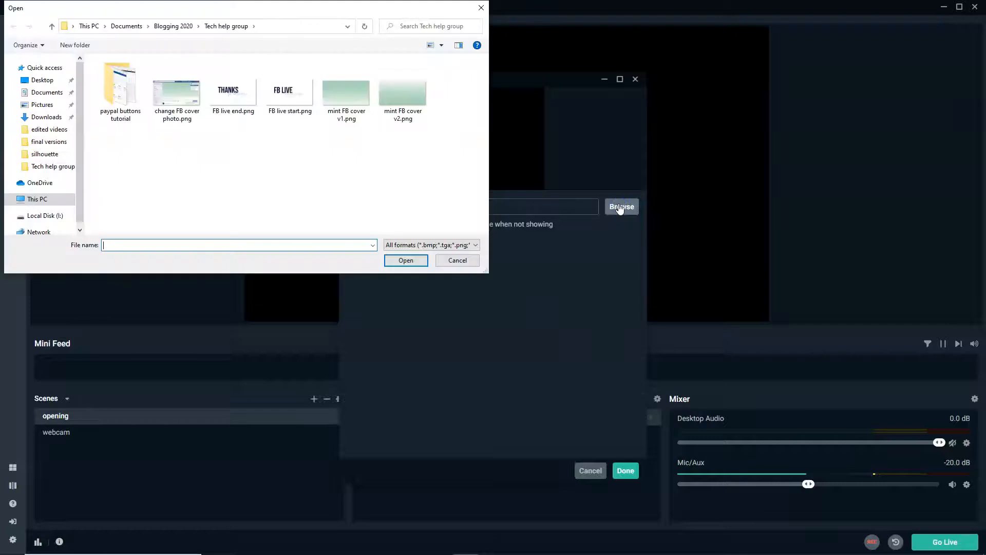
left_click(297, 95)
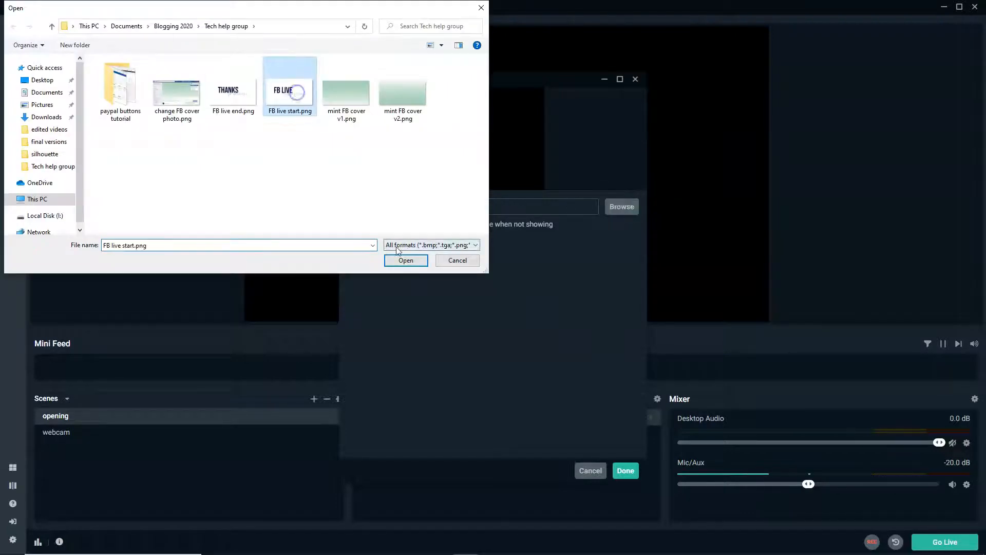
left_click(407, 261)
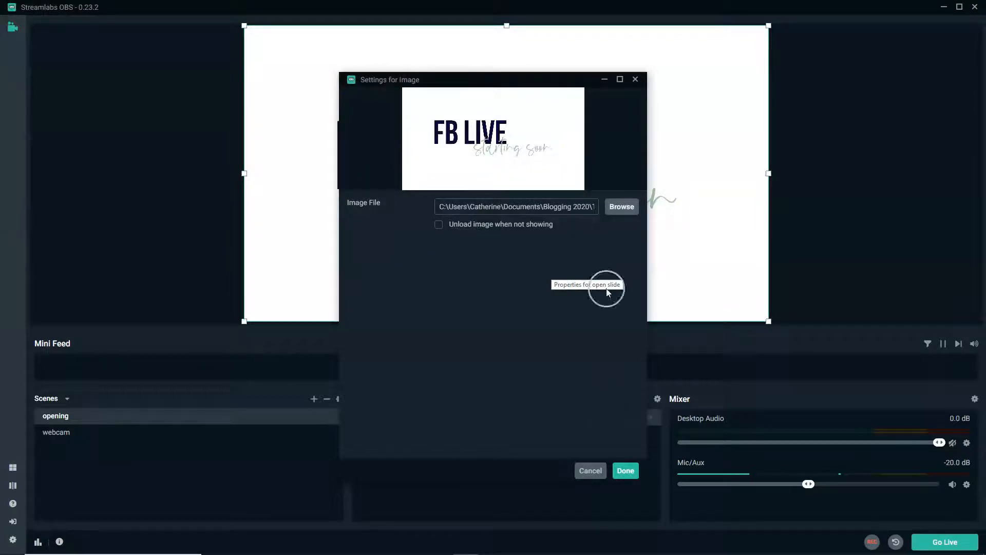
left_click(626, 472)
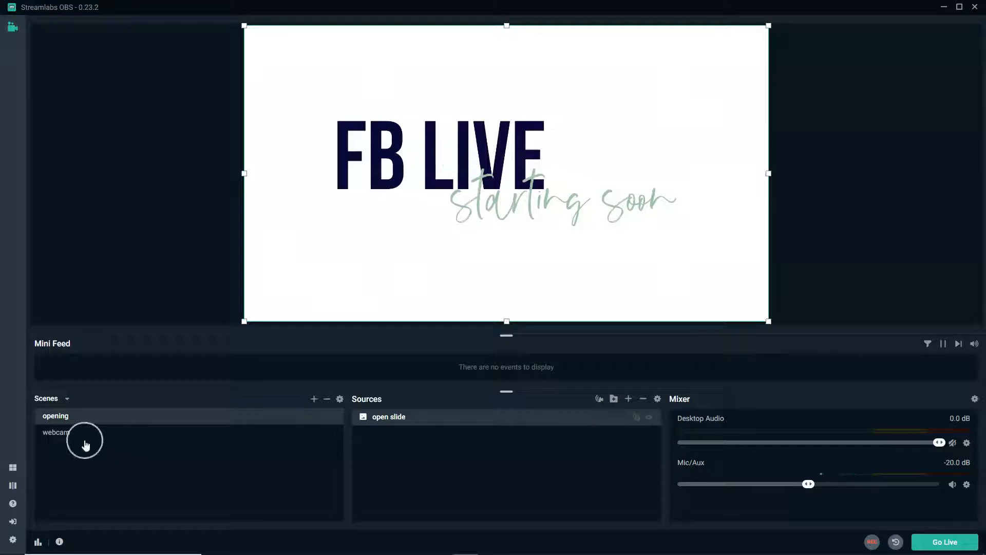
Step: Create another scene named "ending" after the webcam scene
left_click(315, 402)
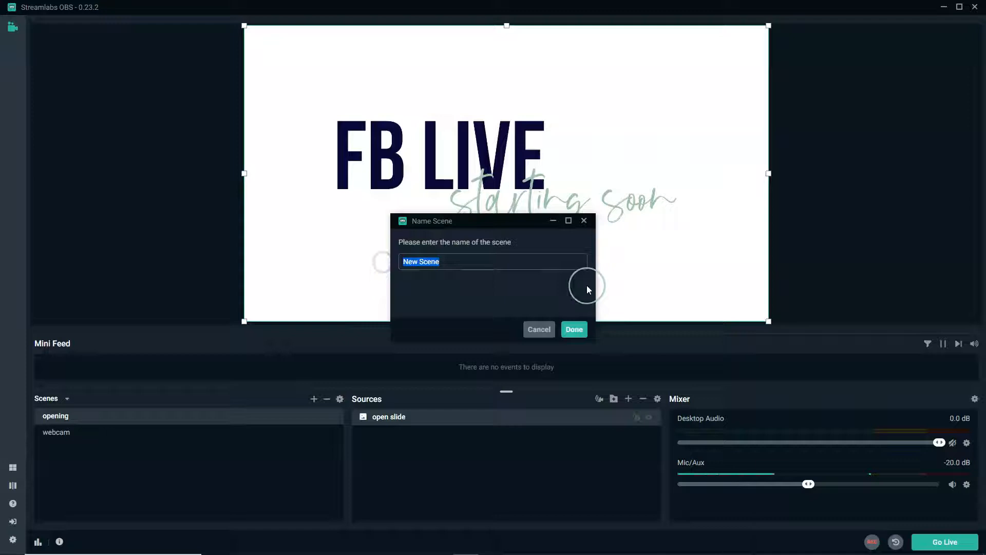
type("ending")
left_click(574, 329)
left_click(62, 465)
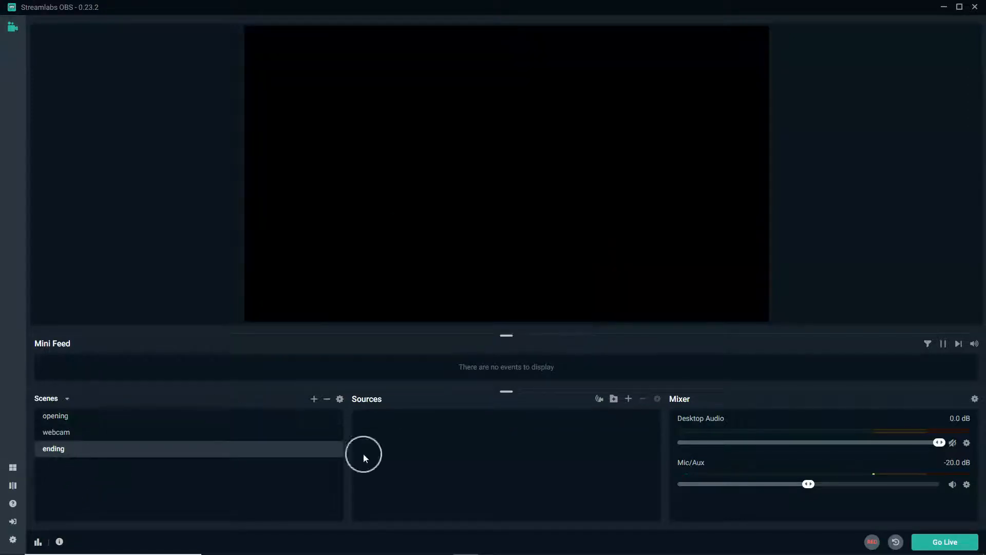
Step: Add a new Image source named "end slide" to the ending scene instead of reusing the existing open slide
left_click(629, 400)
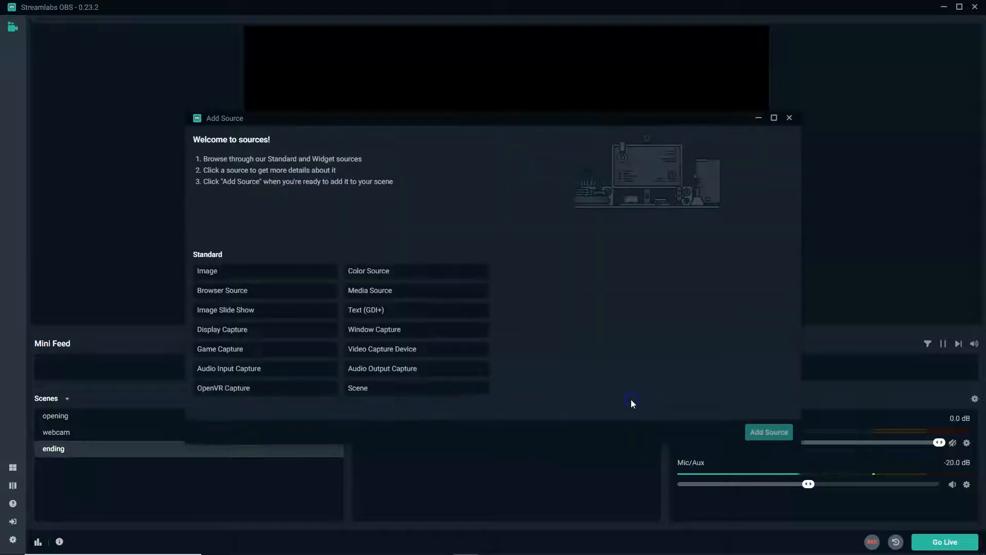
left_click(216, 276)
left_click(632, 380)
left_click(768, 434)
left_click(363, 308)
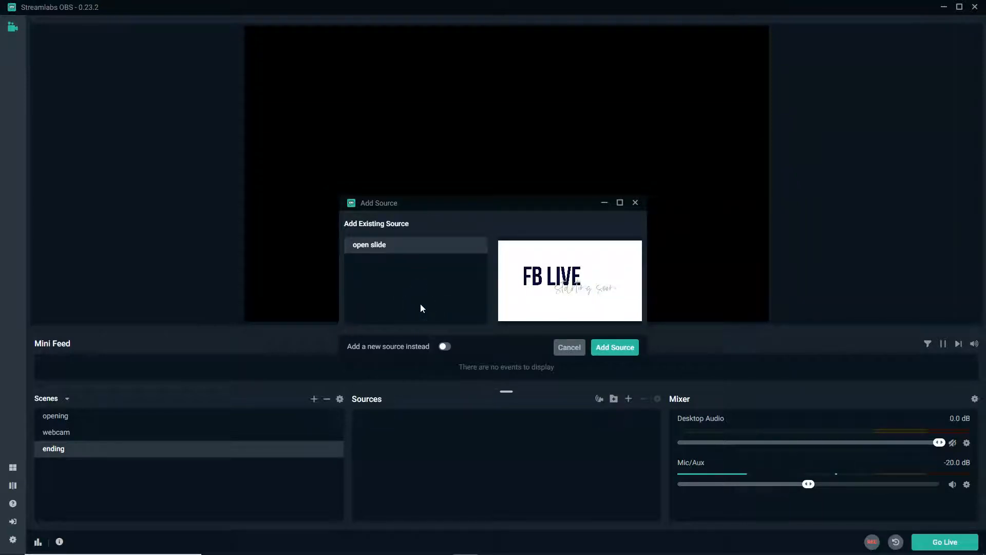
left_click(442, 348)
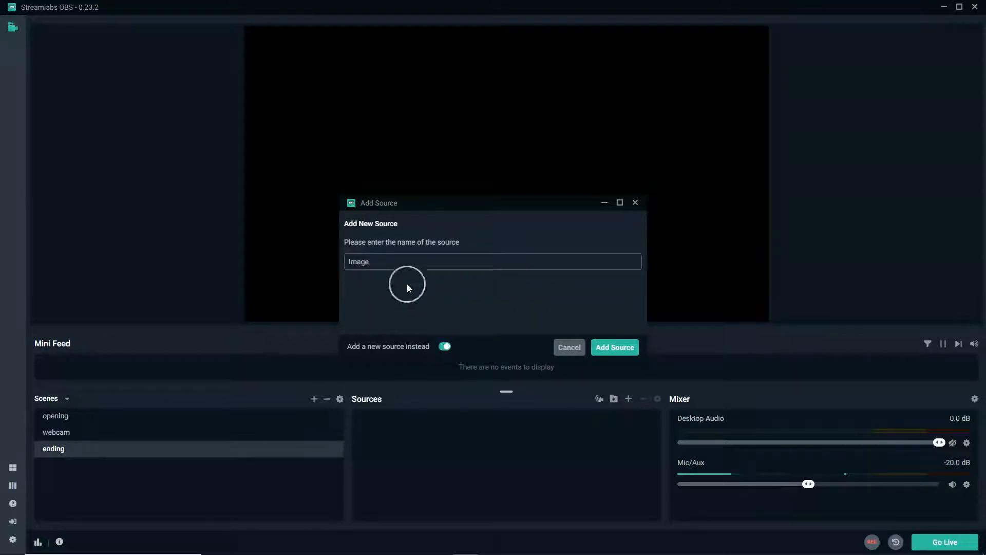
type("end slide")
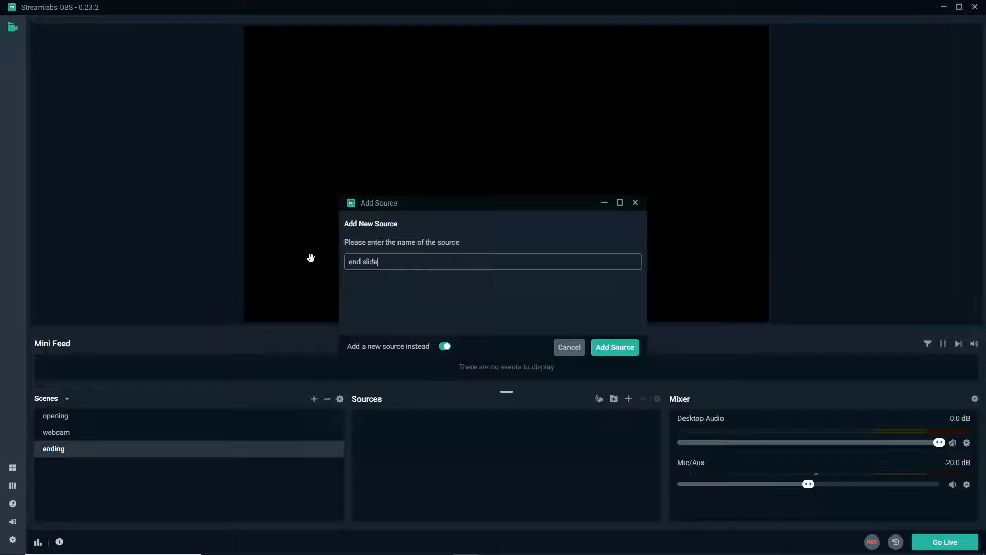
left_click(623, 348)
Step: Load "FB live end.png" from the Tech help group folder as the end slide source's image
left_click(621, 206)
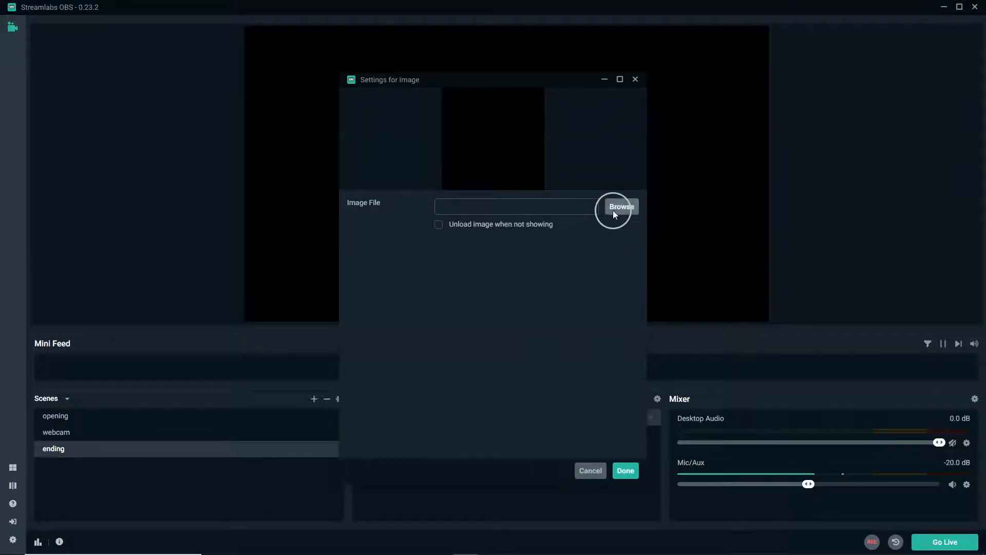
left_click(242, 97)
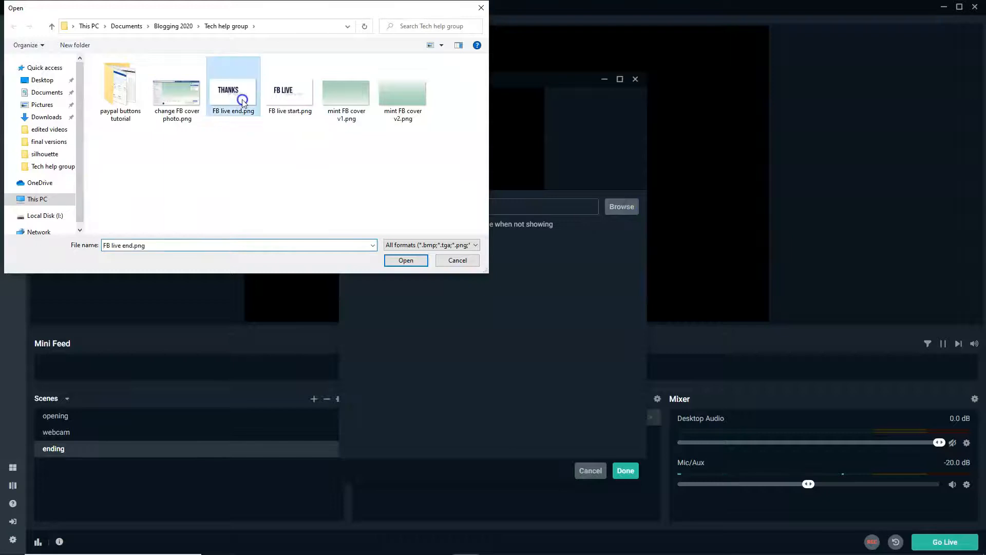
left_click(391, 261)
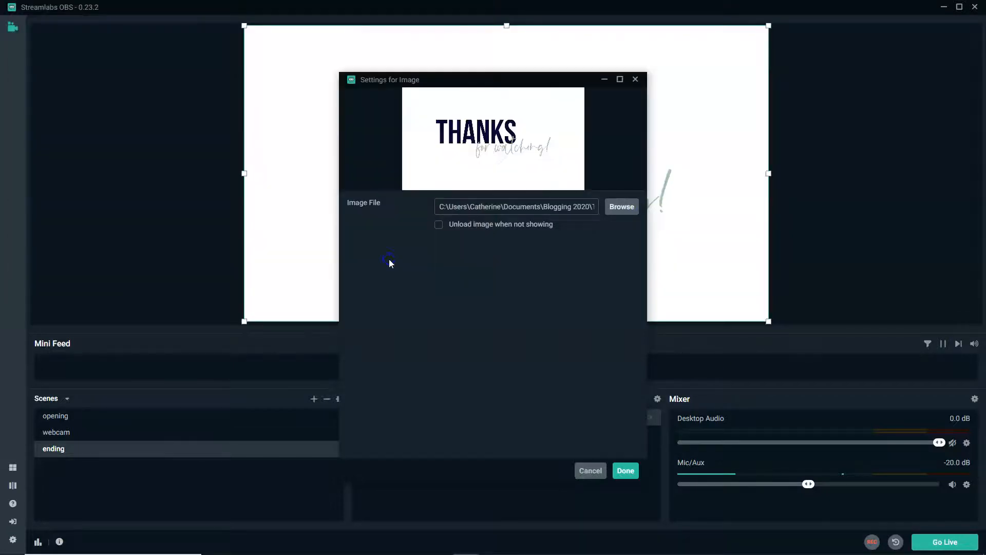
left_click(629, 471)
left_click(406, 286)
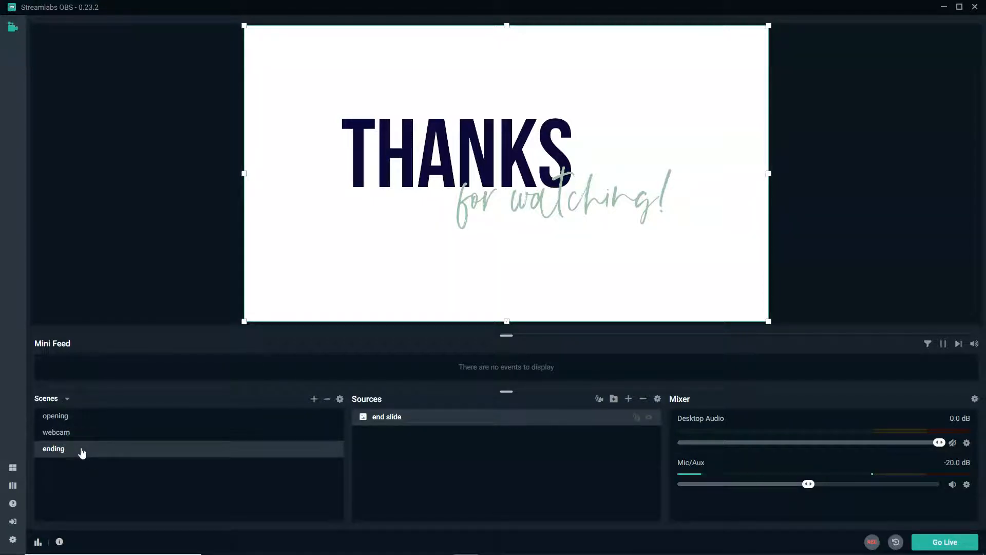
Step: Rename the webcam scene to "face view"
left_click(57, 432)
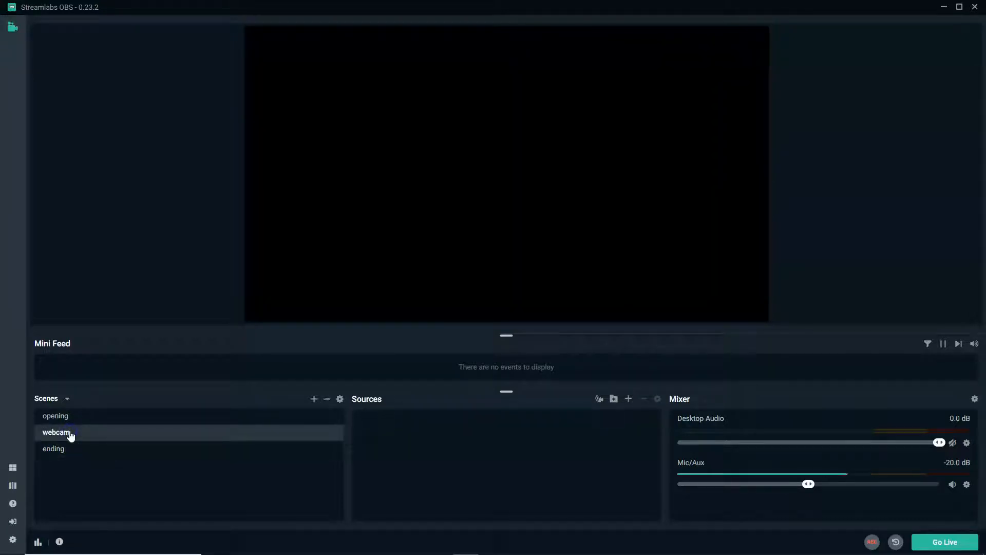
right_click(67, 435)
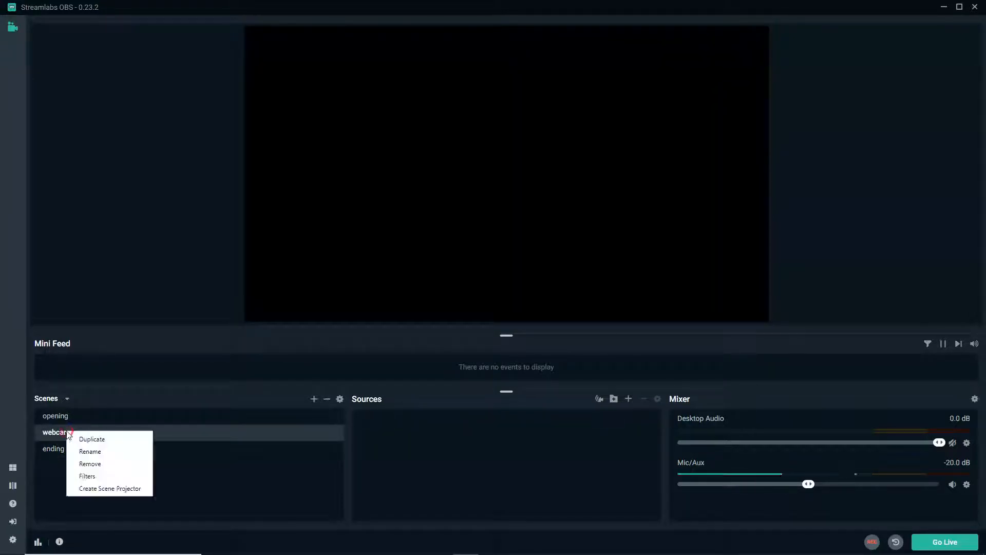
left_click(88, 441)
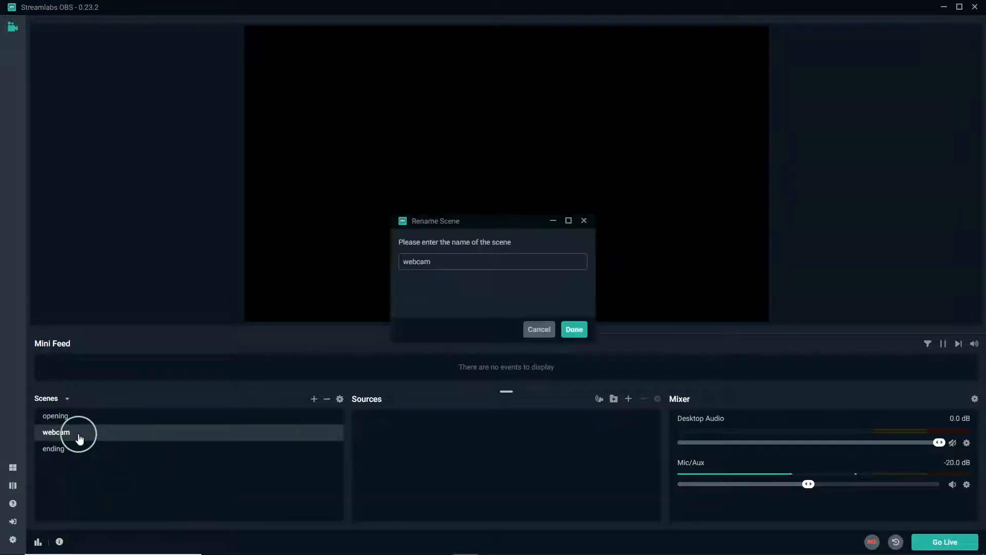
left_click_drag(445, 261, 378, 263)
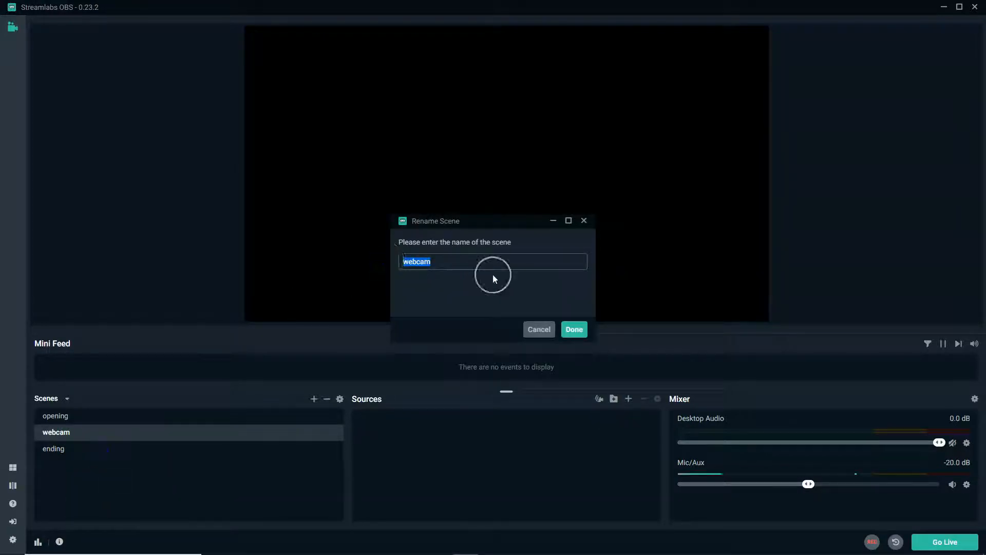
type("f")
type("w")
left_click(573, 329)
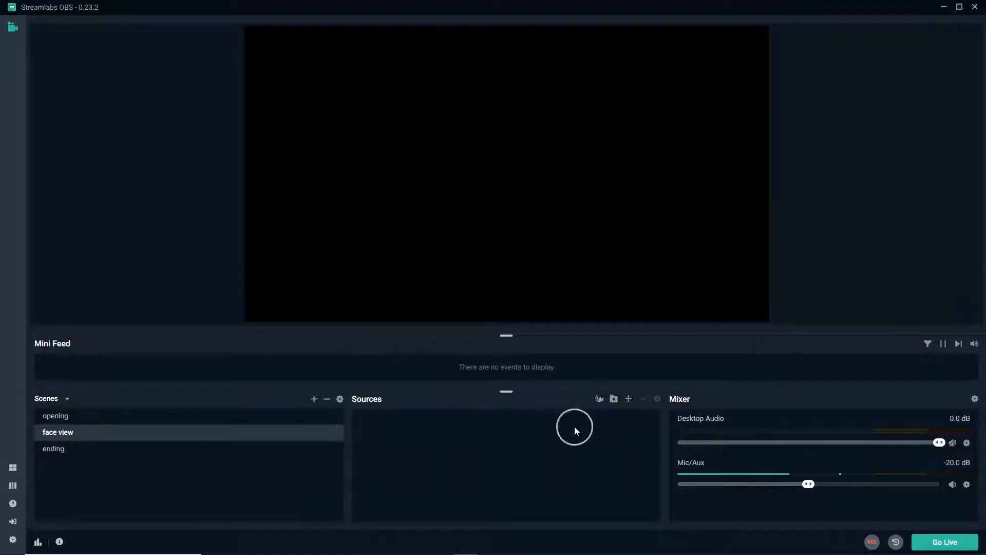
Step: Add a Video Capture Device source named "webcam" to the face view scene
left_click(628, 399)
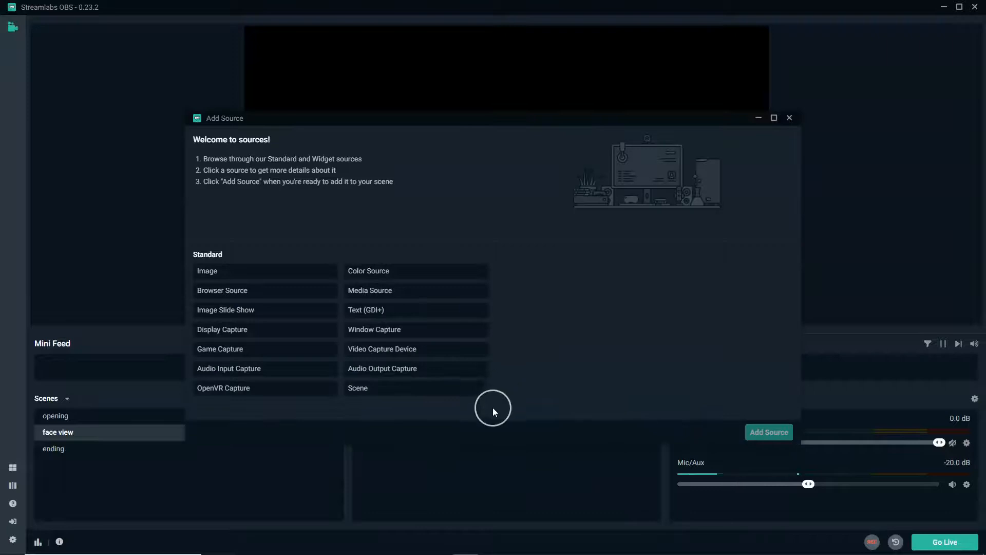
left_click(422, 350)
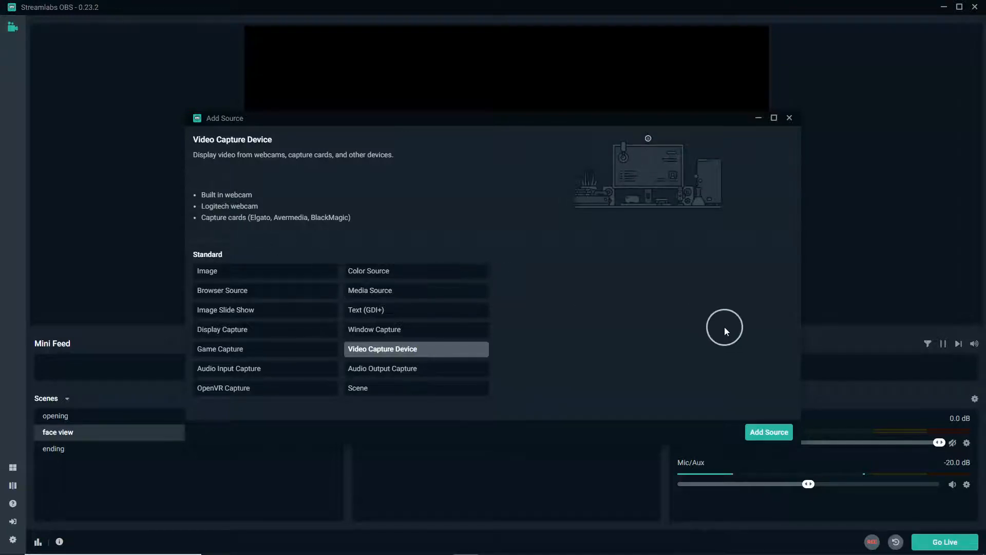
left_click(769, 432)
left_click_drag(430, 264, 313, 255)
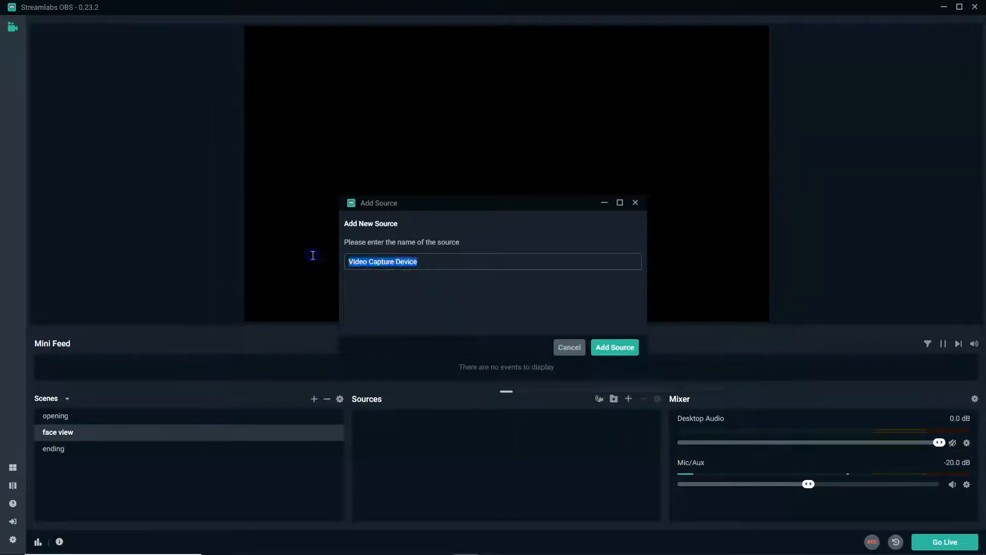
type("webcam")
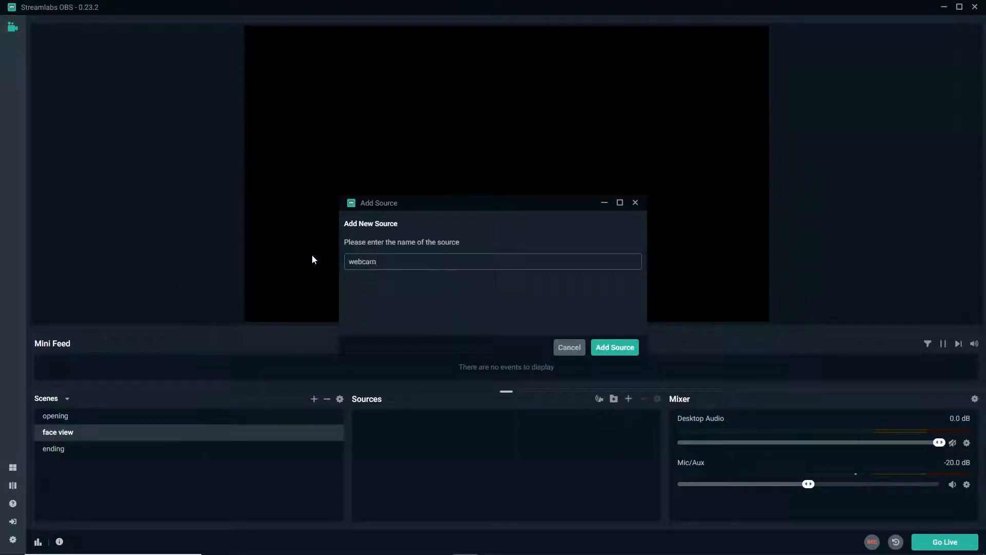
left_click(625, 348)
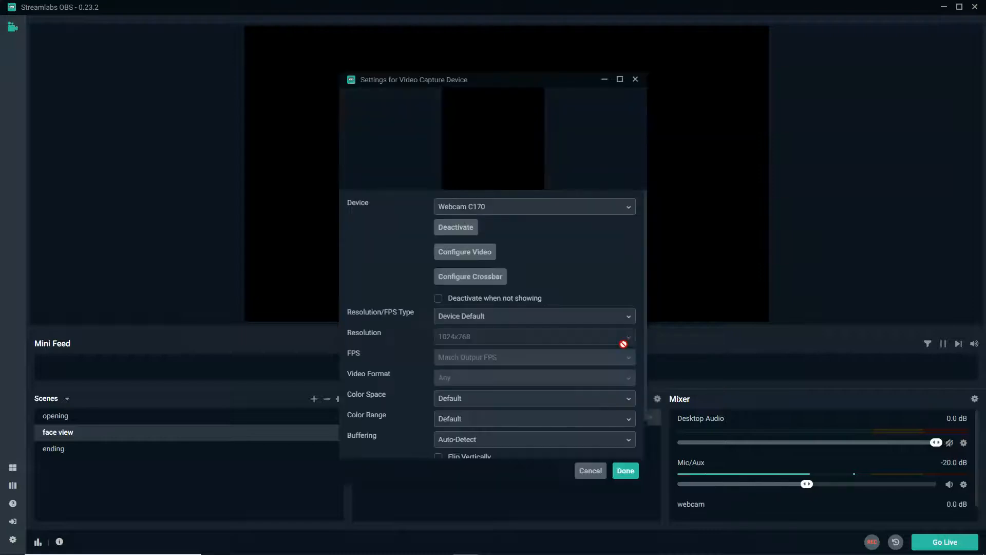
Step: Set the webcam source's resolution type to Custom with a resolution of 1024x768 and accept the source settings
left_click(496, 316)
left_click(465, 350)
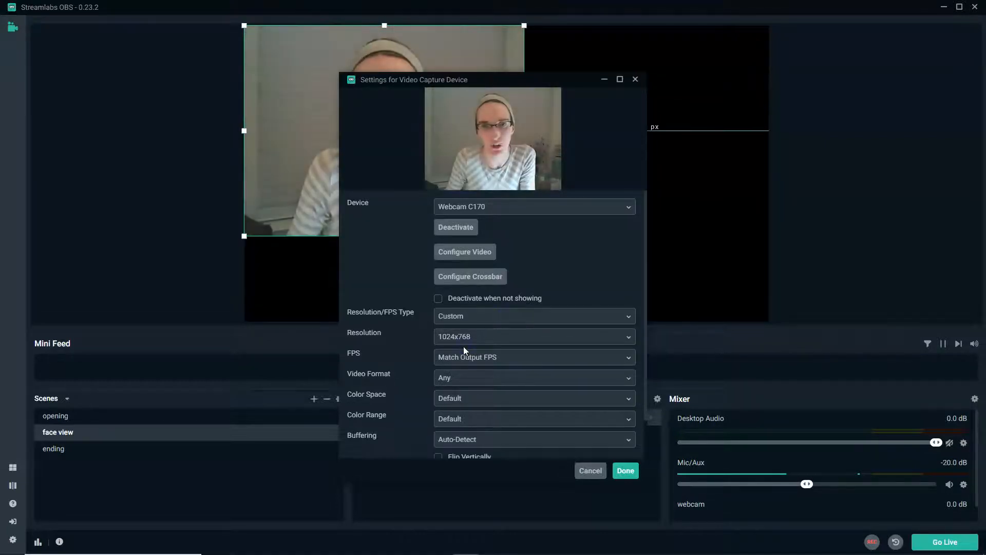
left_click(488, 339)
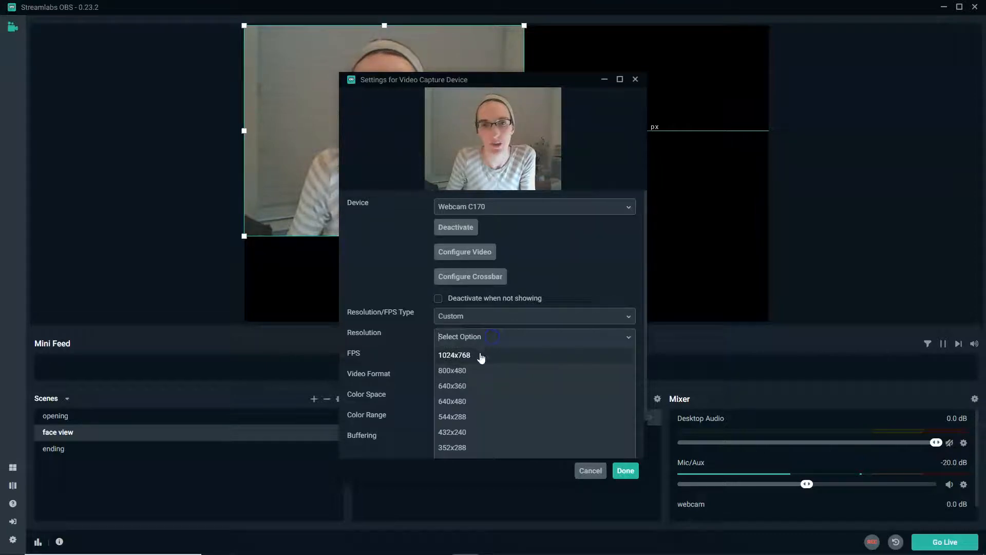
left_click(481, 356)
left_click(481, 337)
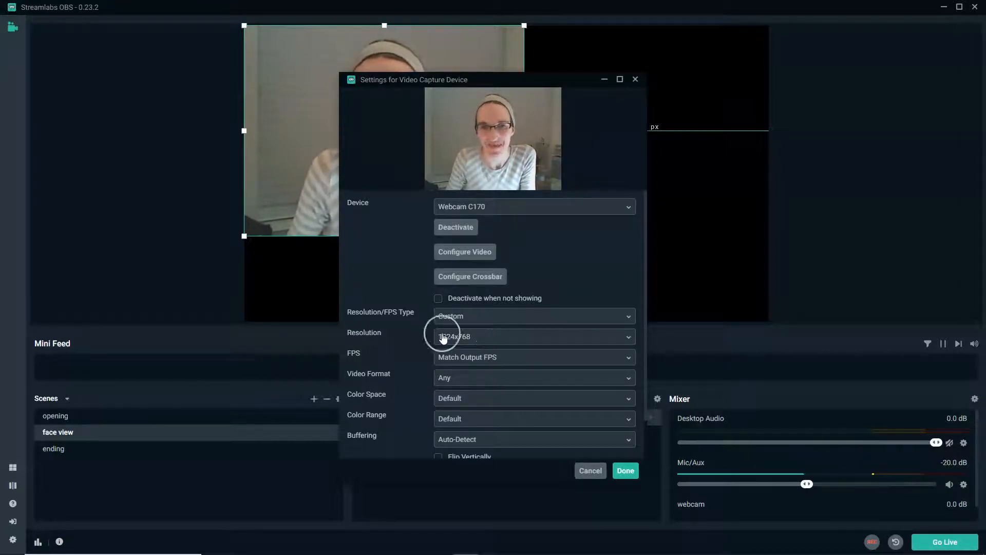
left_click(626, 472)
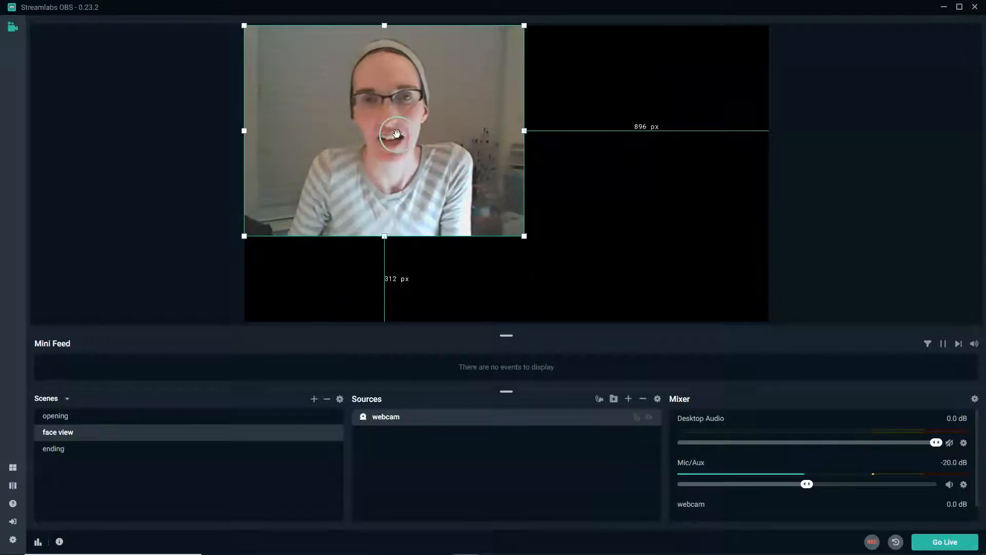
Step: Fit the webcam source to the screen in the face view scene
right_click(443, 135)
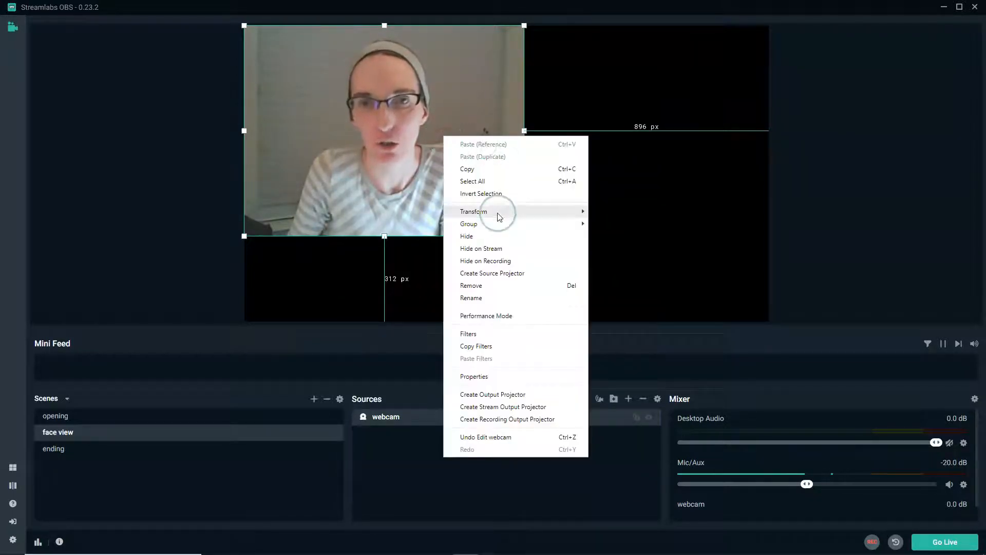
mouse_move(499, 216)
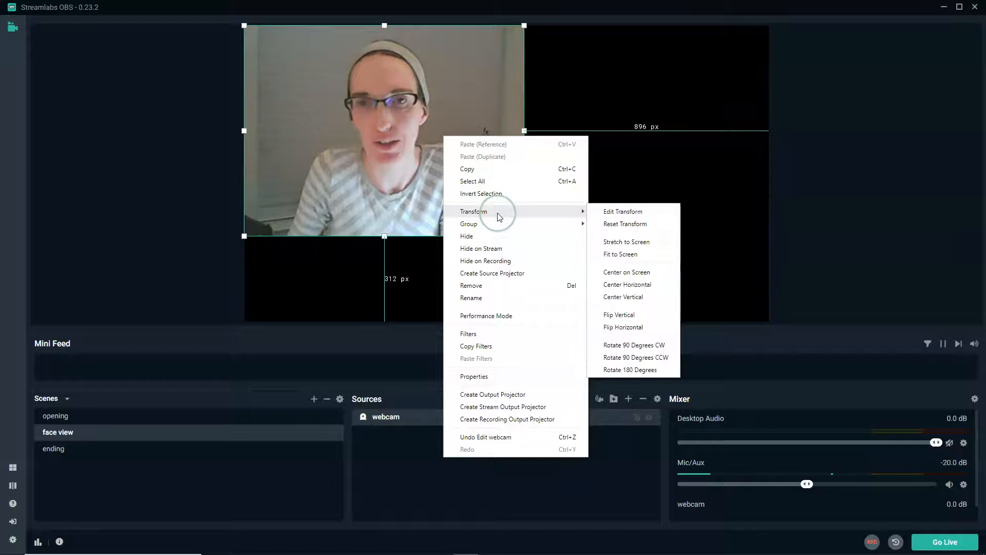
left_click(630, 254)
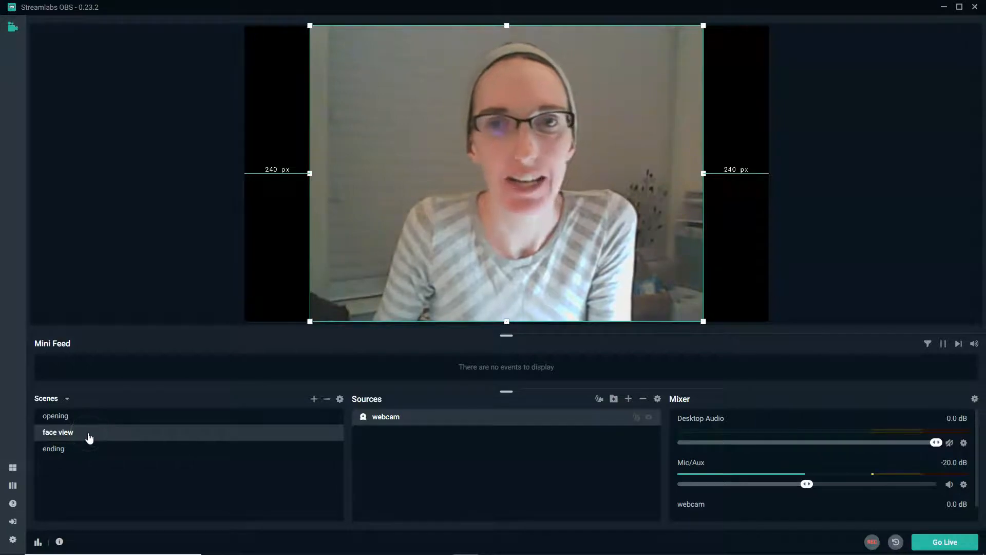
Step: Create a scene named "desk view" and place it between the face view and ending scenes
left_click(314, 400)
triple_click(446, 263)
type("desk view")
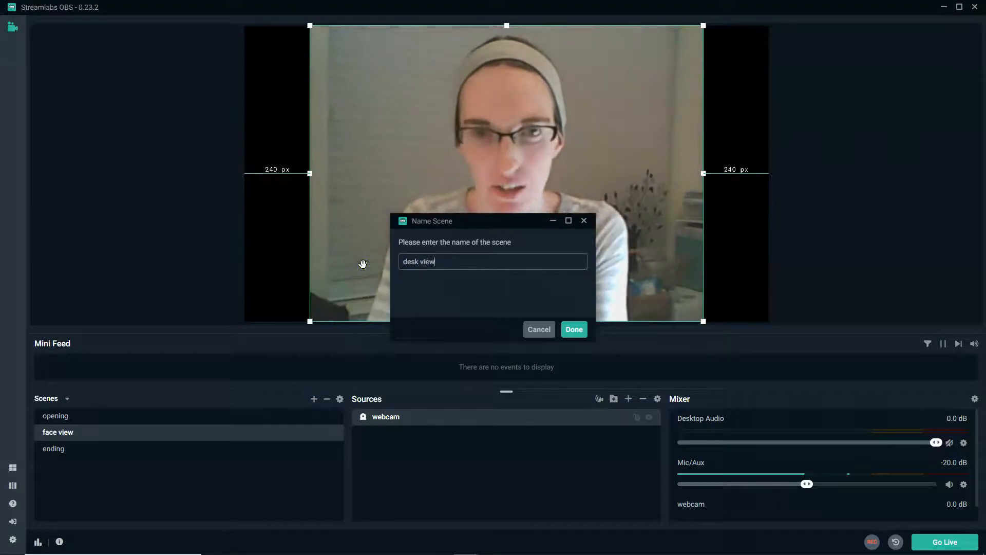
left_click(573, 330)
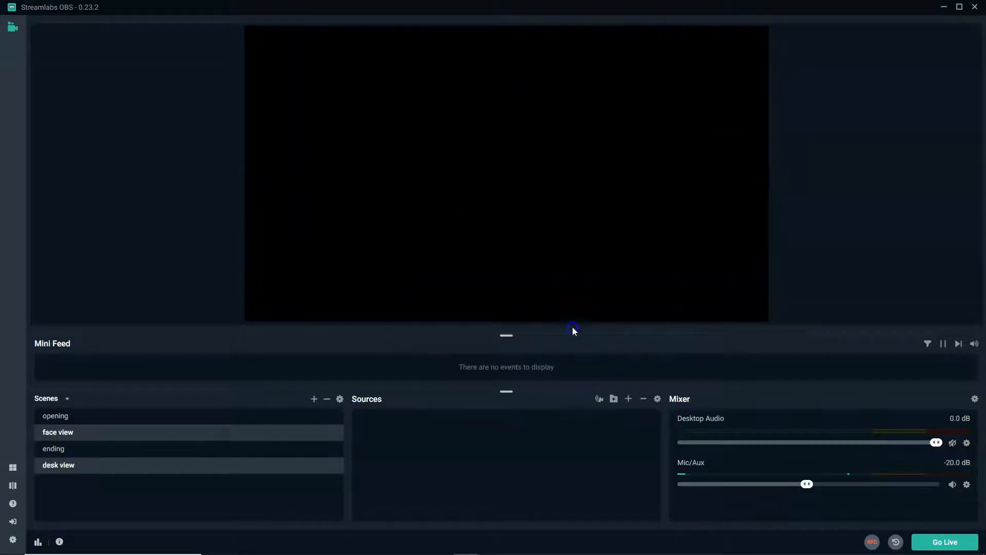
left_click_drag(72, 448, 72, 446)
left_click(82, 448)
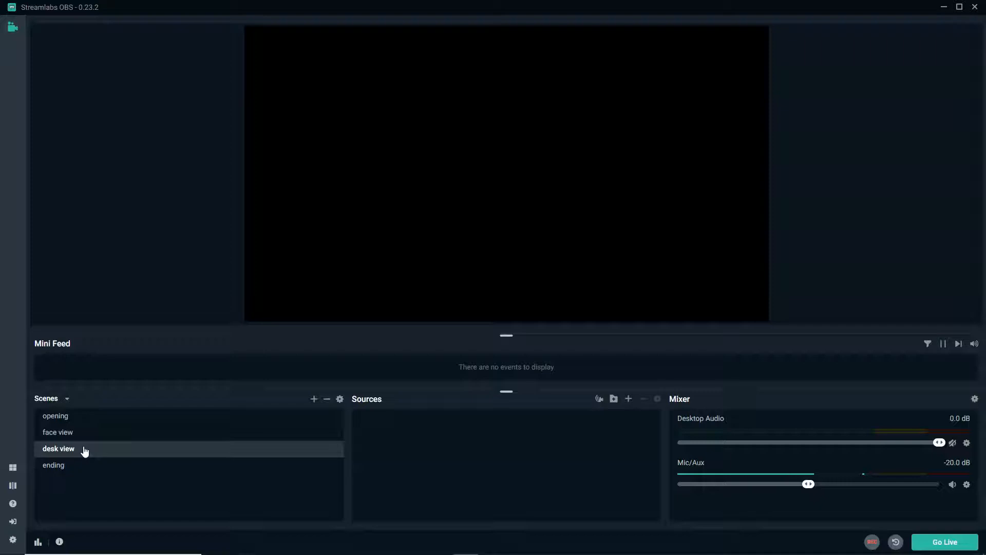
Step: Add a new Video Capture Device source named "iPhone with app" to the desk view scene instead of reusing the webcam
left_click(283, 456)
left_click(629, 399)
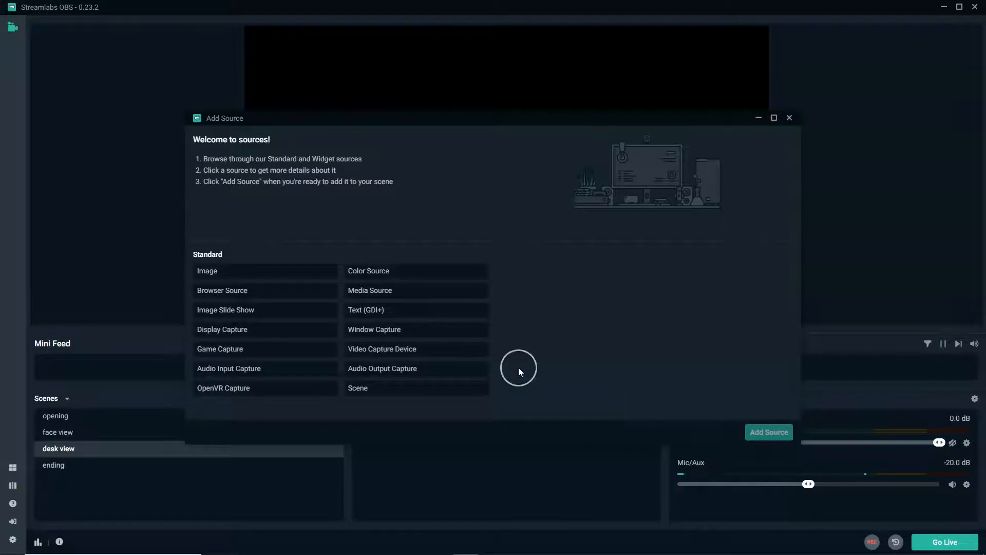
left_click(769, 432)
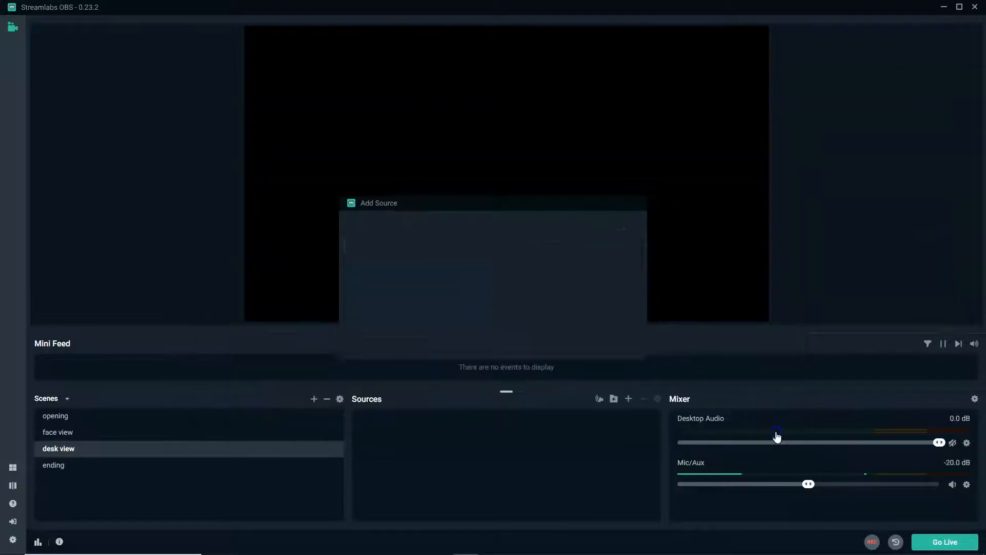
left_click(443, 347)
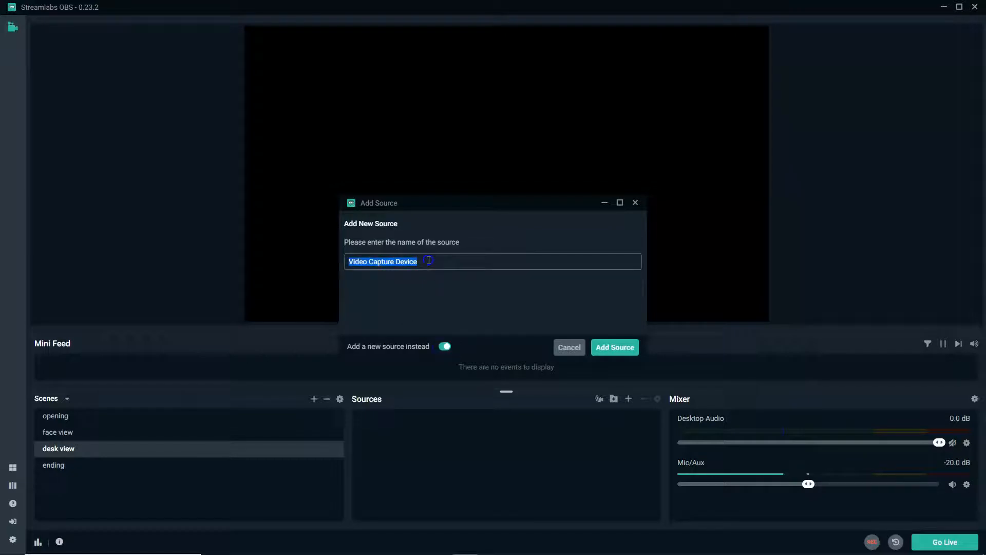
type("iPhone with app")
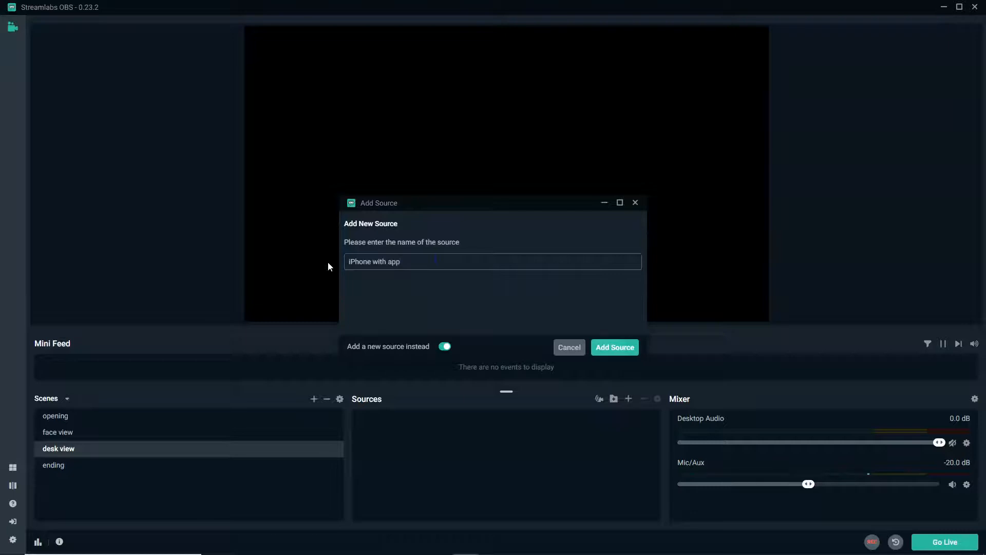
key("Return")
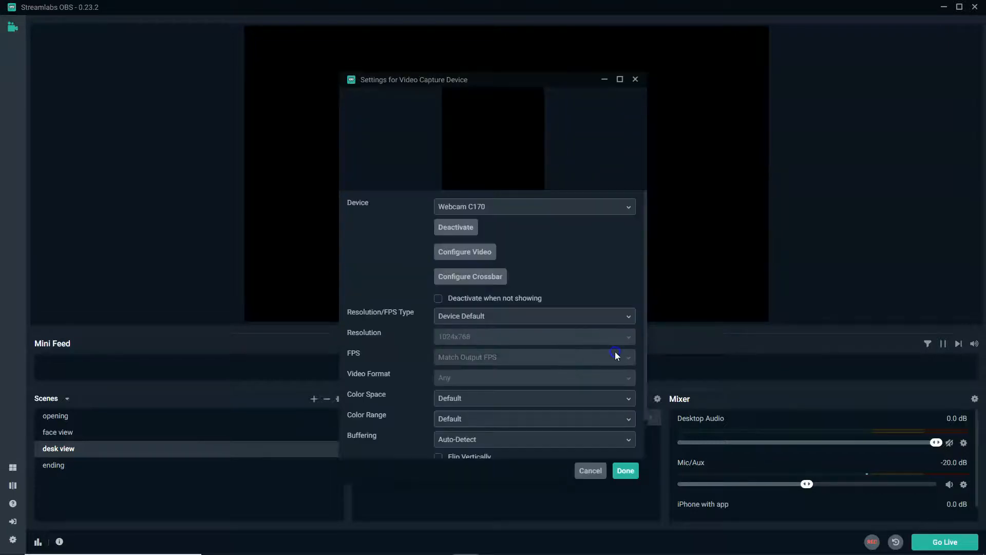
Step: Set the iPhone source's device to EpocCam Camera with a Custom resolution type at 1920x1080, and accept the settings
left_click(504, 211)
left_click(630, 209)
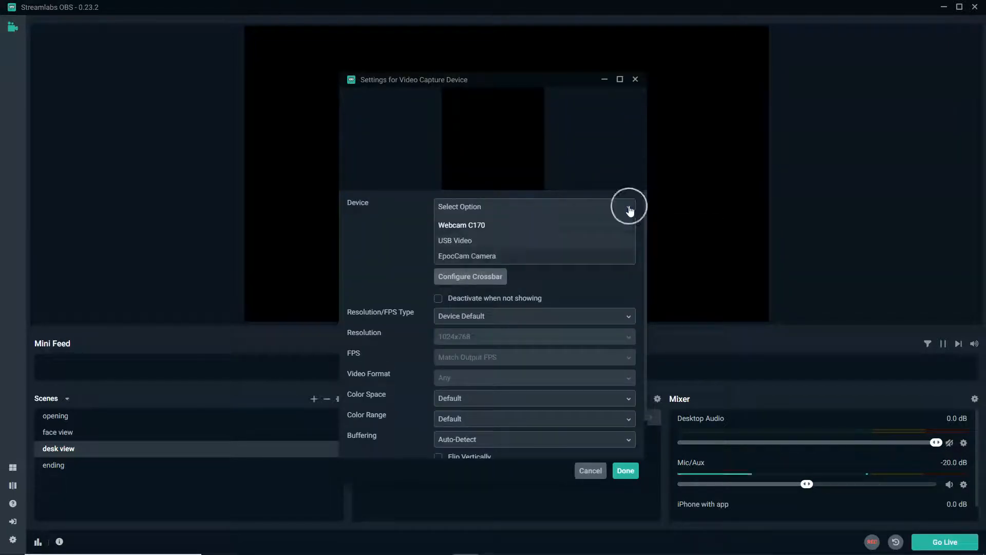
left_click(520, 255)
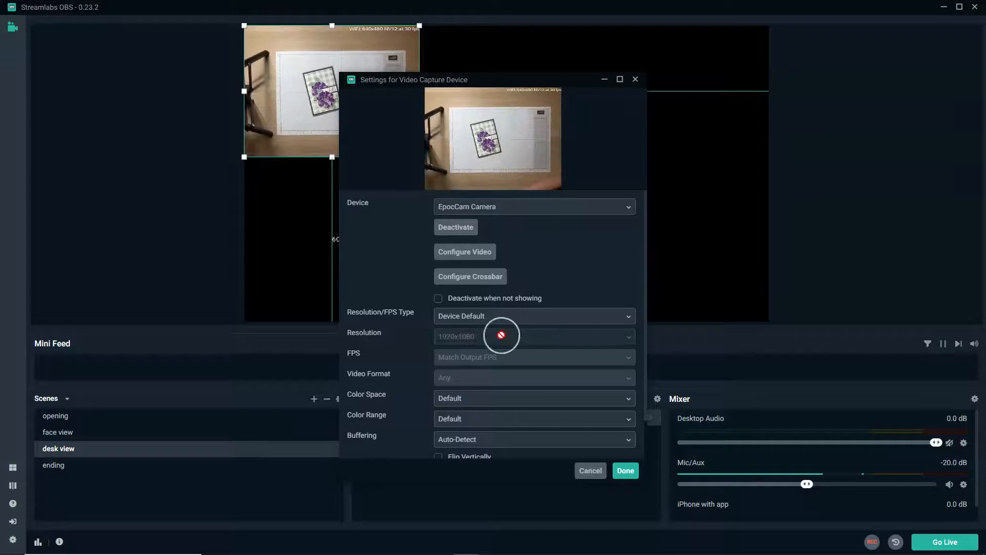
left_click(495, 317)
left_click(449, 350)
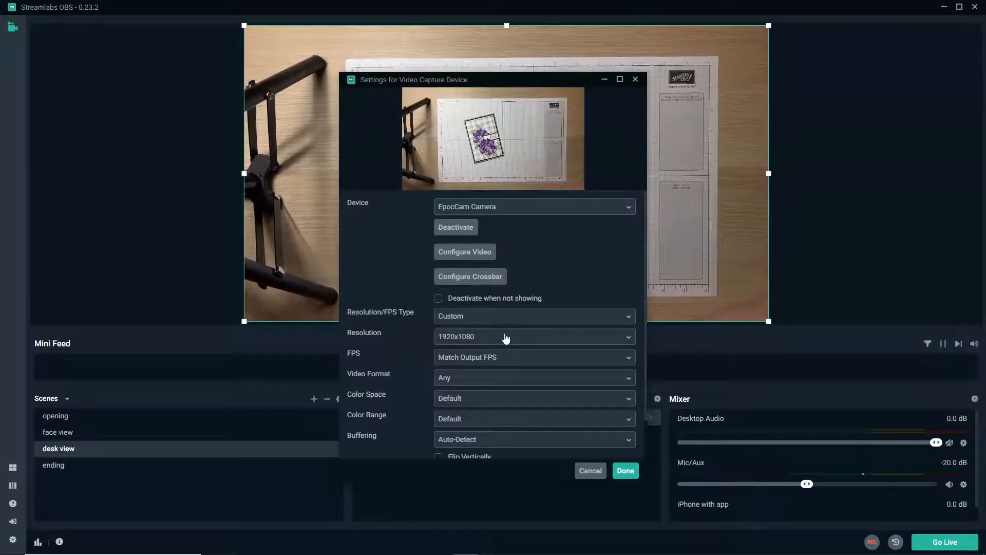
left_click(639, 472)
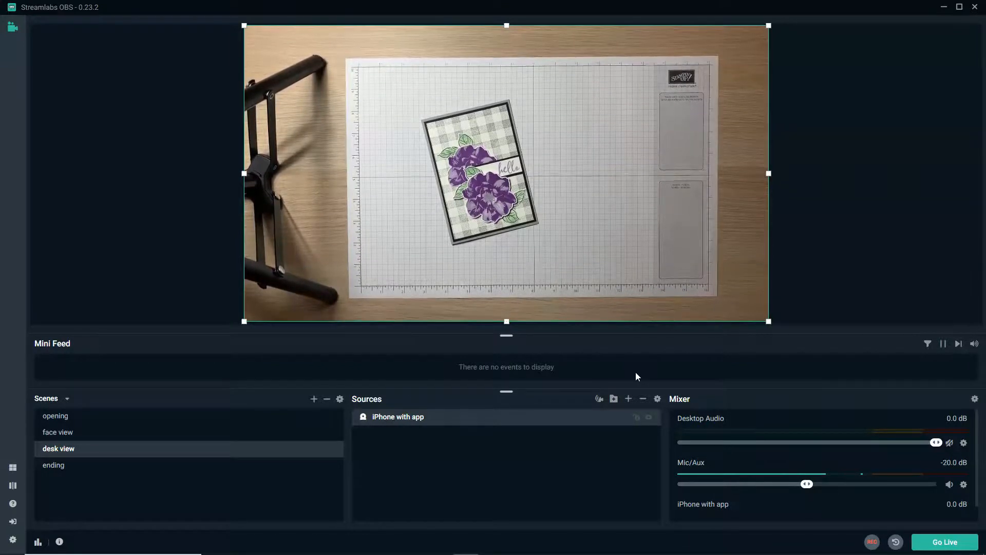
left_click(620, 374)
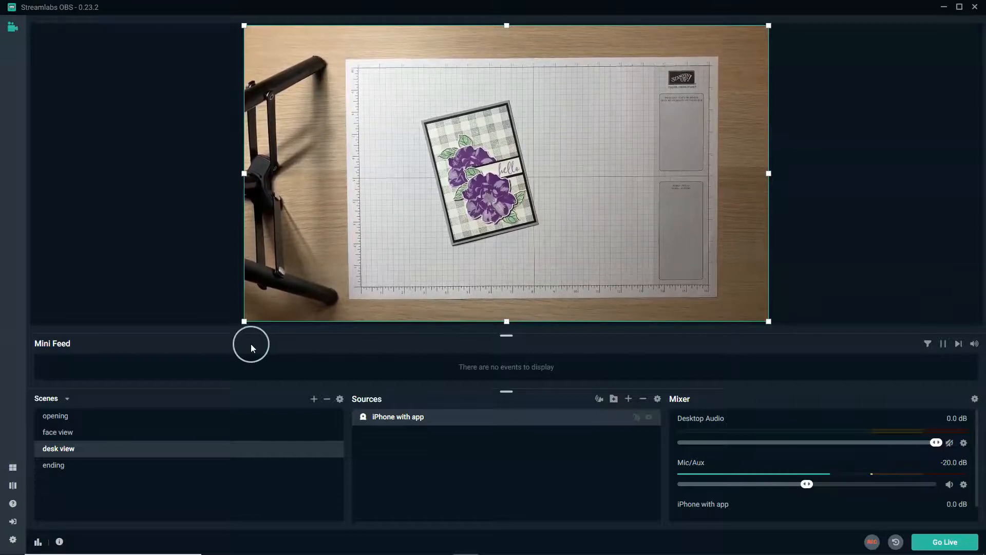
Step: Preview the opening, face view, desk view and ending scenes by switching between them
left_click(89, 422)
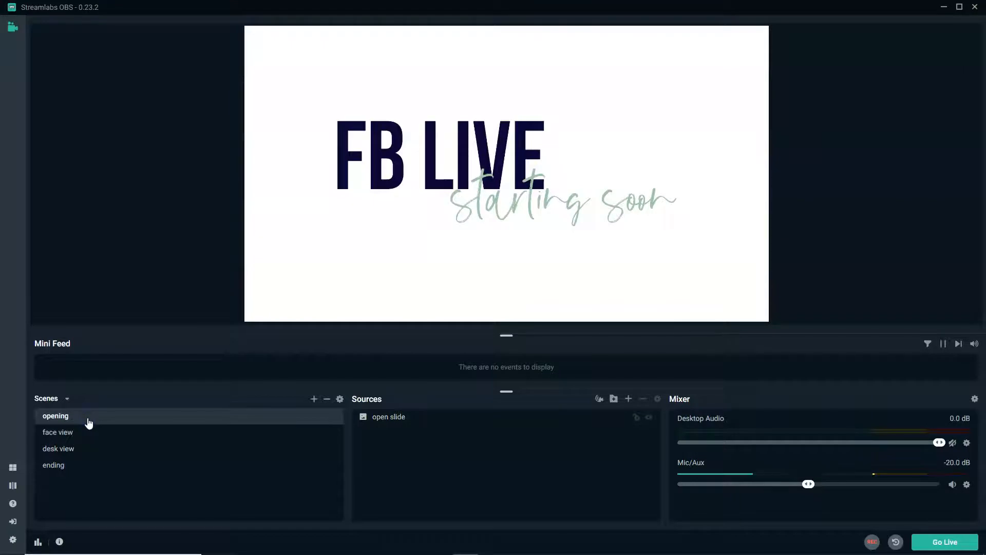
left_click(88, 433)
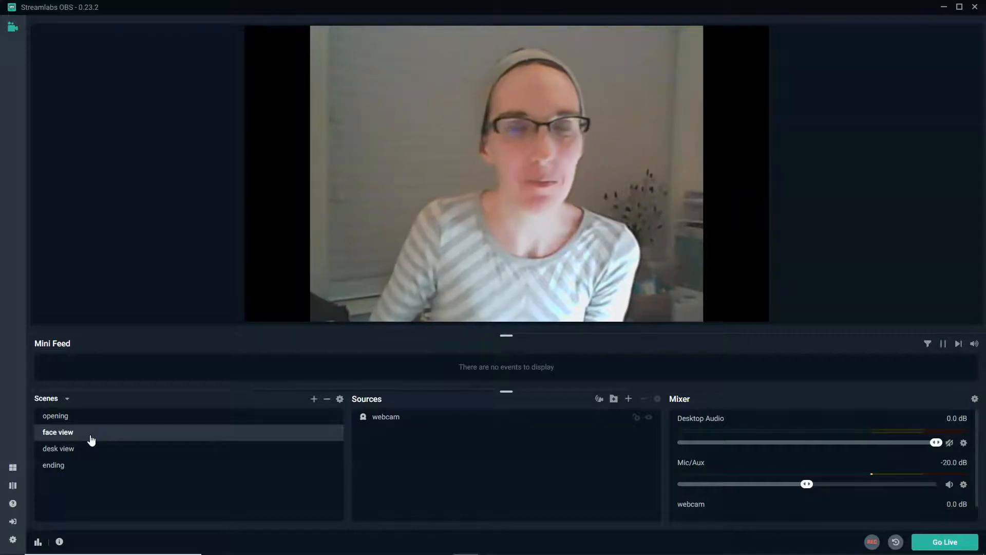
left_click(80, 450)
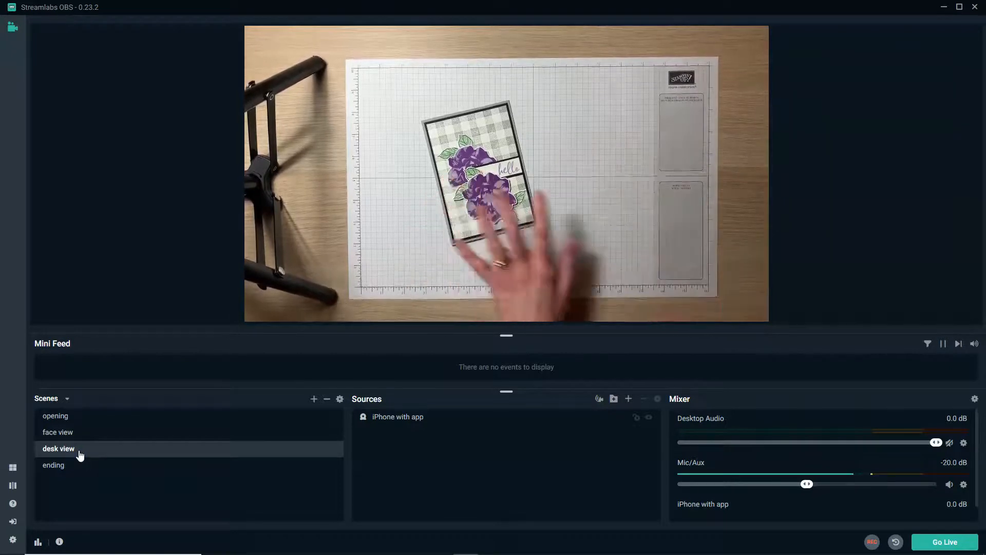
left_click(82, 433)
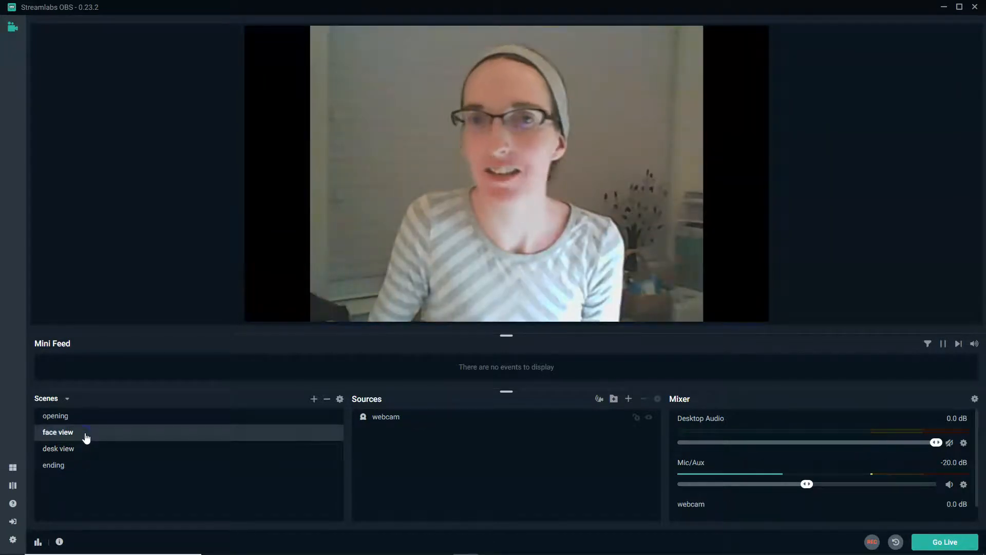
left_click(73, 465)
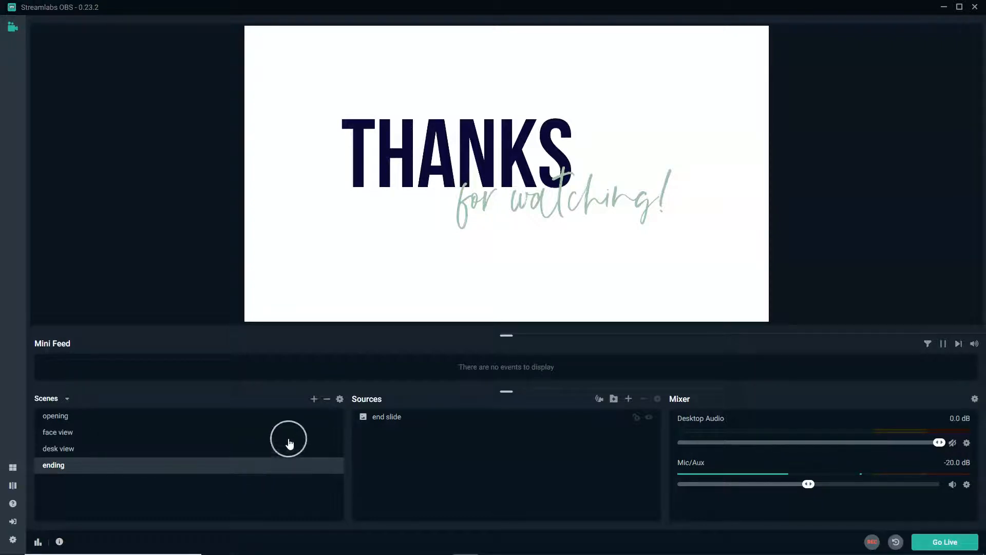
Step: Create a scene named "PiP" and place it between the desk view and ending scenes
left_click(314, 399)
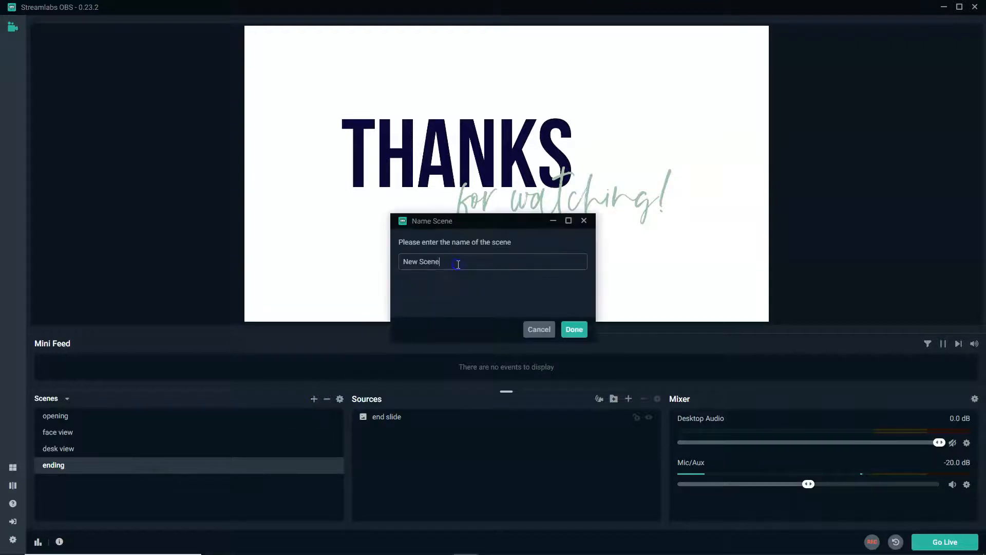
key("ctrl+a")
key("BackSpace")
type("PiP")
left_click(574, 328)
left_click_drag(48, 488, 61, 466)
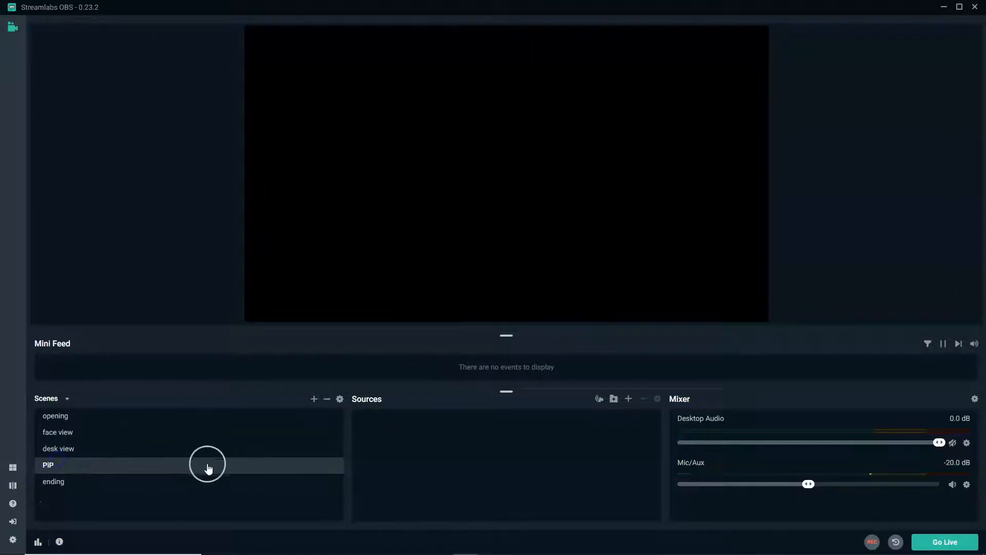
Step: Copy the "iPhone with app" source from the desk view scene
left_click(85, 449)
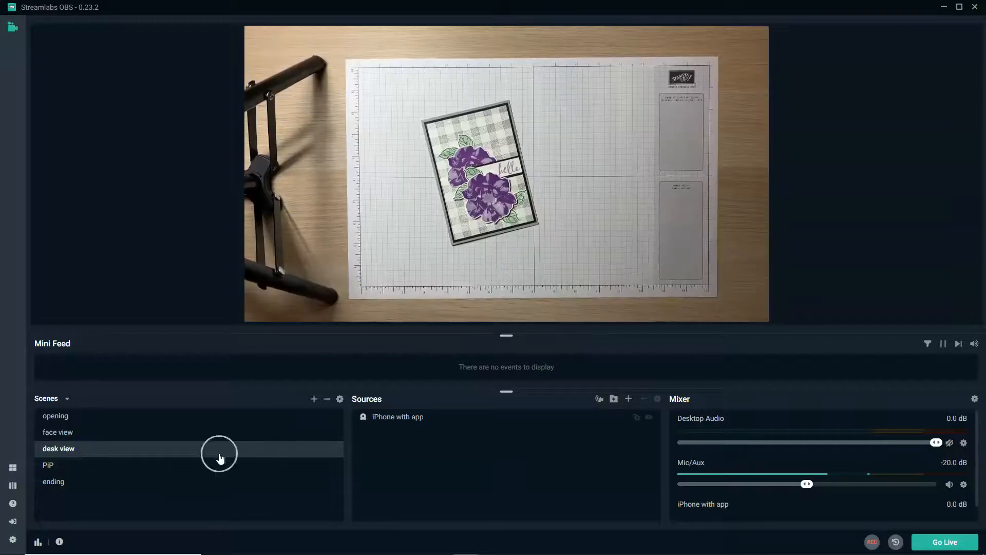
left_click(431, 419)
right_click(430, 420)
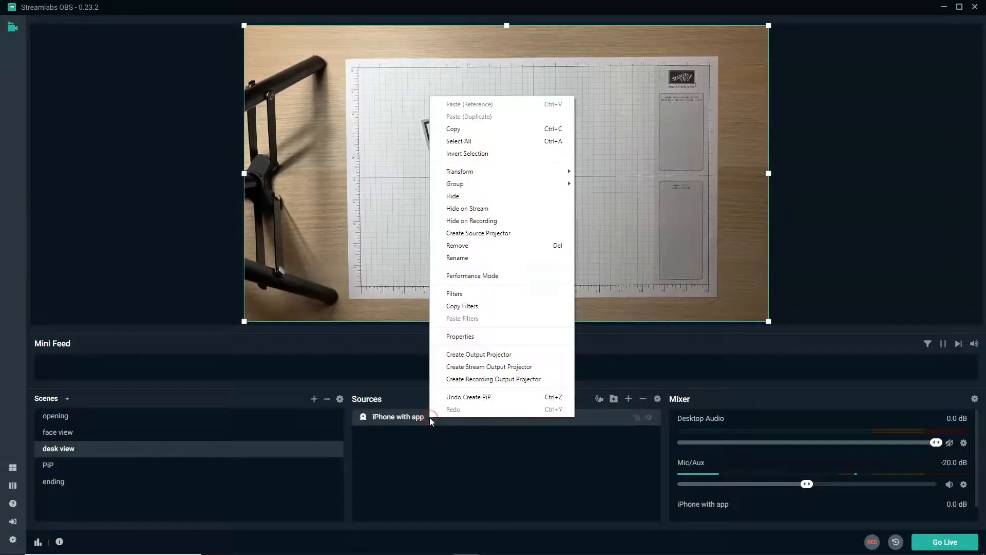
left_click(461, 131)
left_click(58, 451)
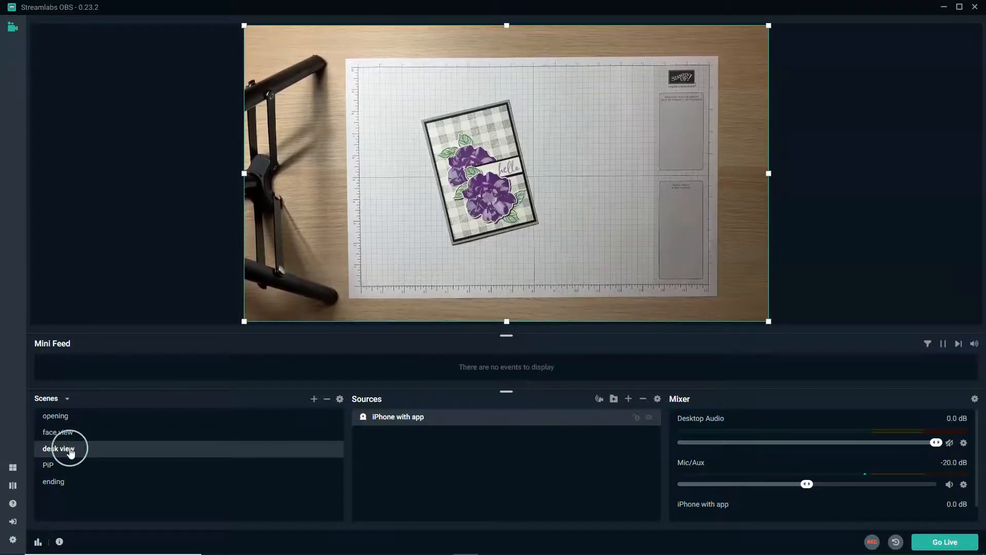
Step: Paste the copied "iPhone with app" source into the PiP scene
left_click(59, 465)
left_click(401, 428)
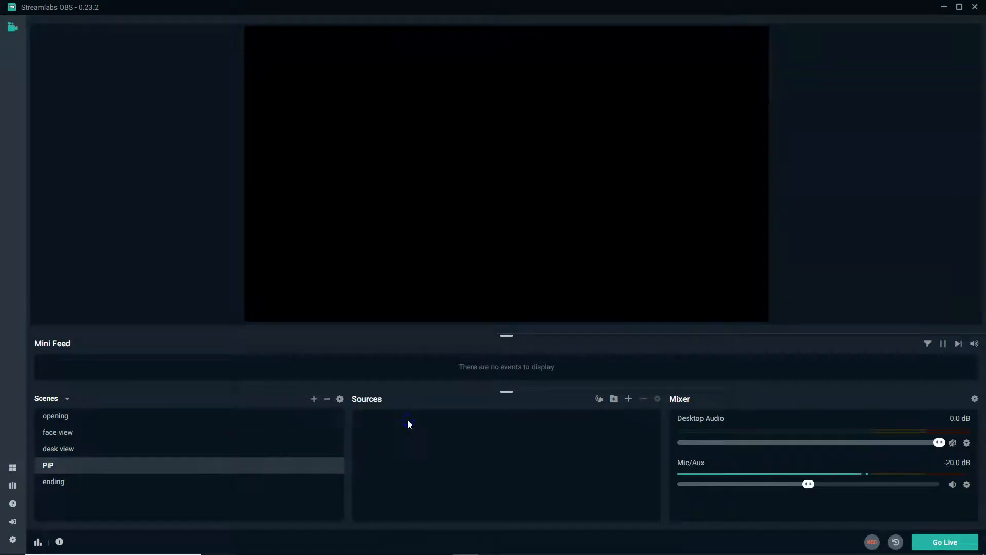
right_click(407, 420)
left_click(442, 284)
left_click(409, 419)
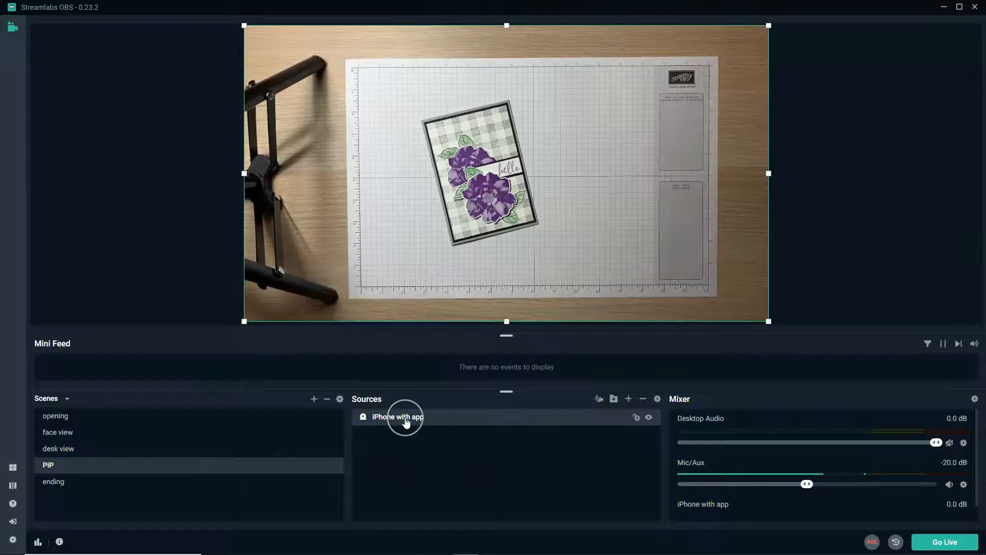
Step: Copy the webcam source from the face view scene and paste it into the PiP scene above the iPhone source
left_click(65, 433)
left_click(385, 427)
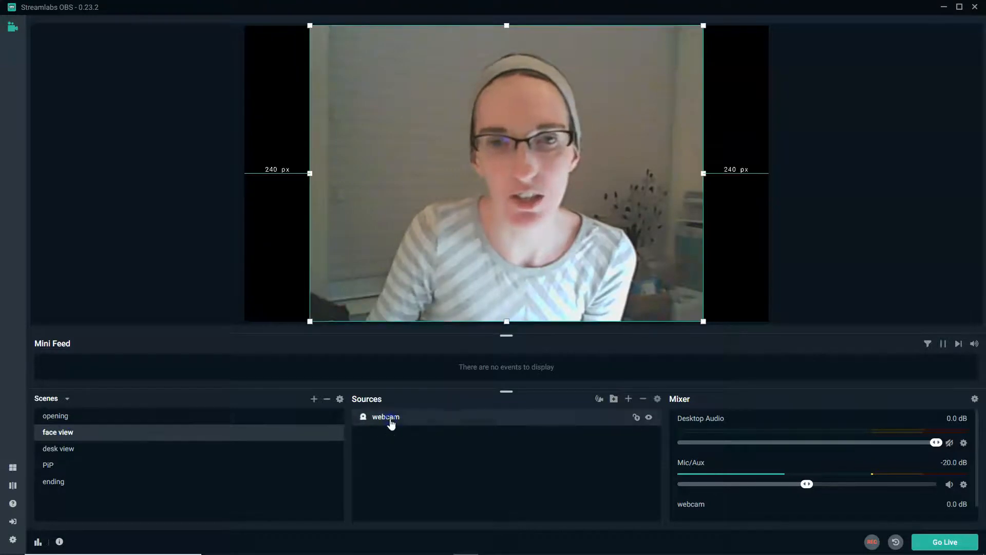
right_click(408, 418)
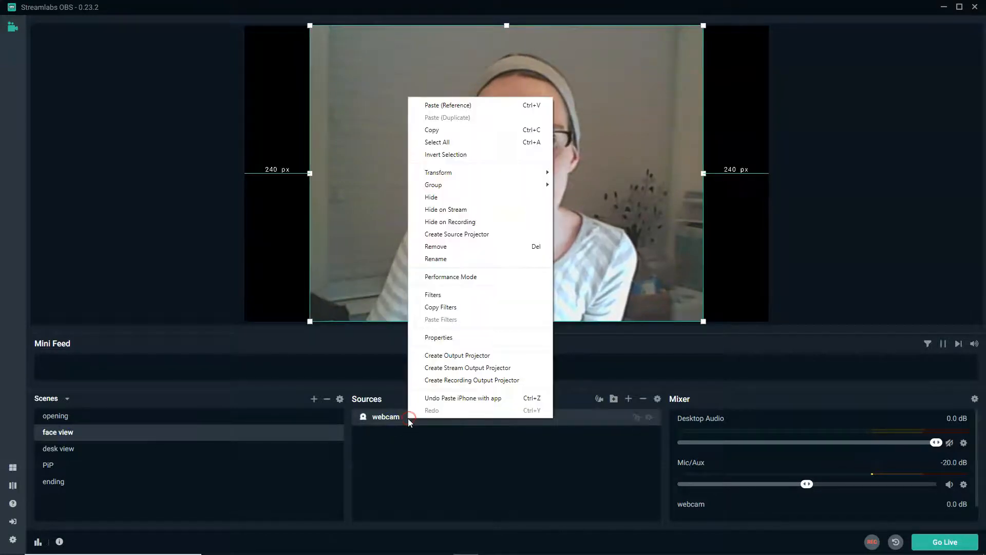
left_click(471, 134)
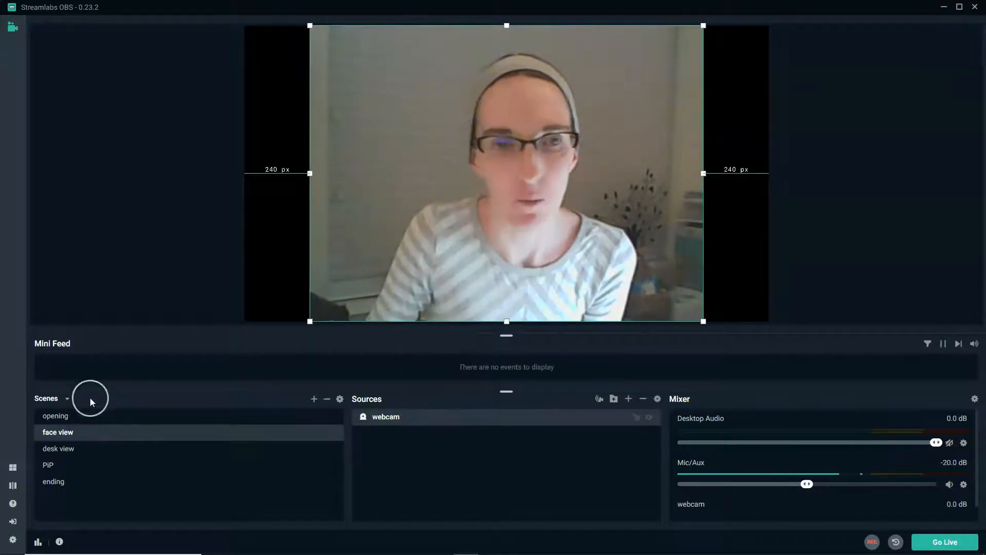
left_click(66, 469)
left_click(383, 452)
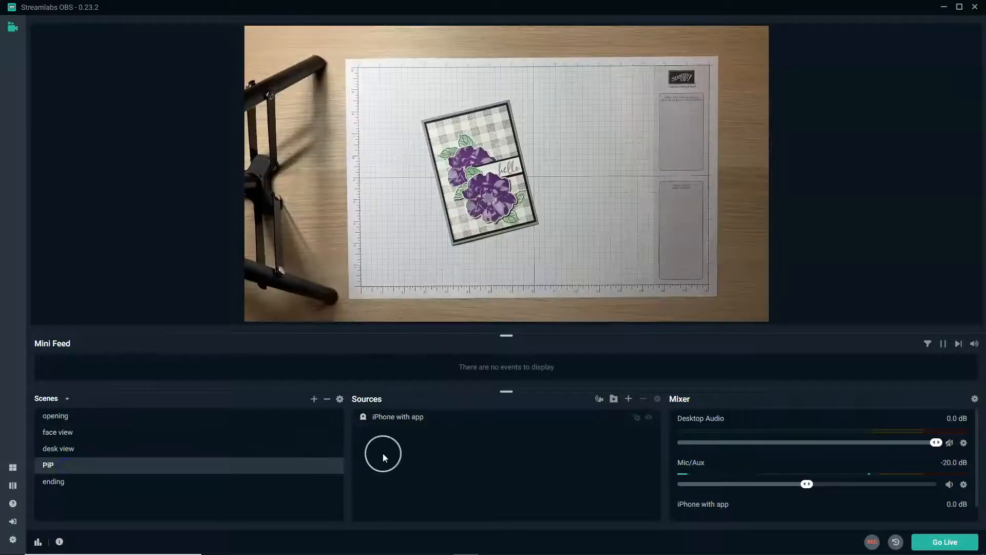
right_click(433, 451)
left_click(488, 315)
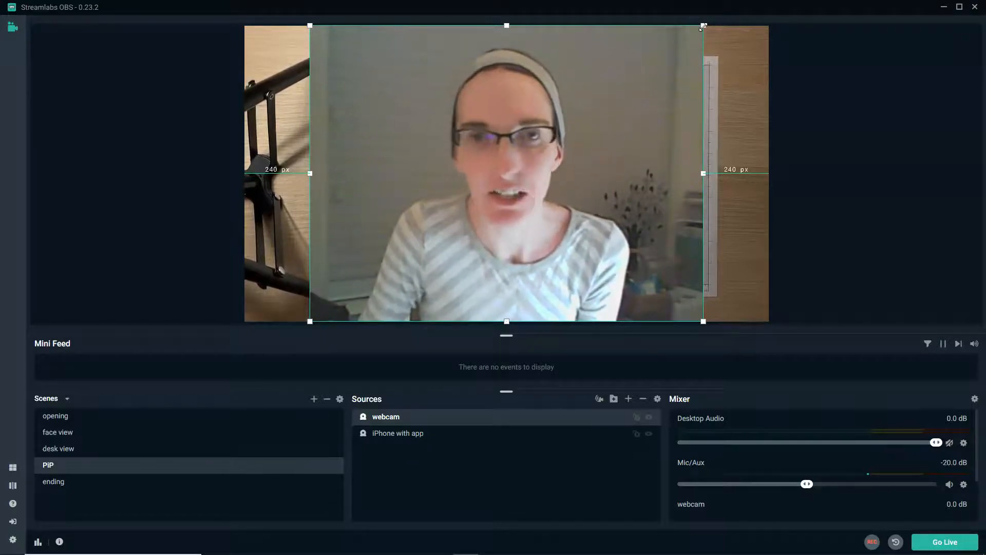
Step: Shrink the webcam video to a small inset and place it near the lower-left corner of the PiP scene's canvas
left_click_drag(703, 26, 401, 250)
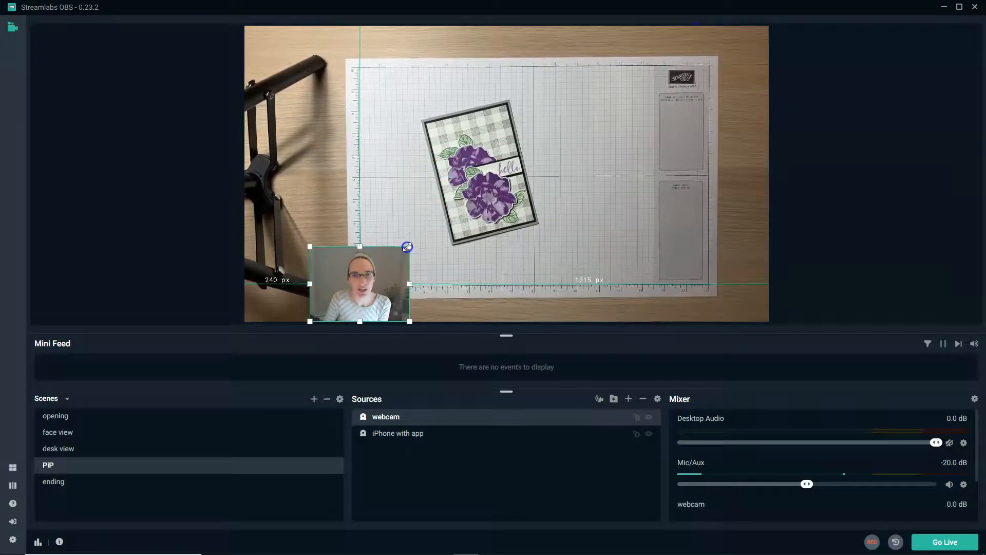
left_click_drag(373, 284, 327, 262)
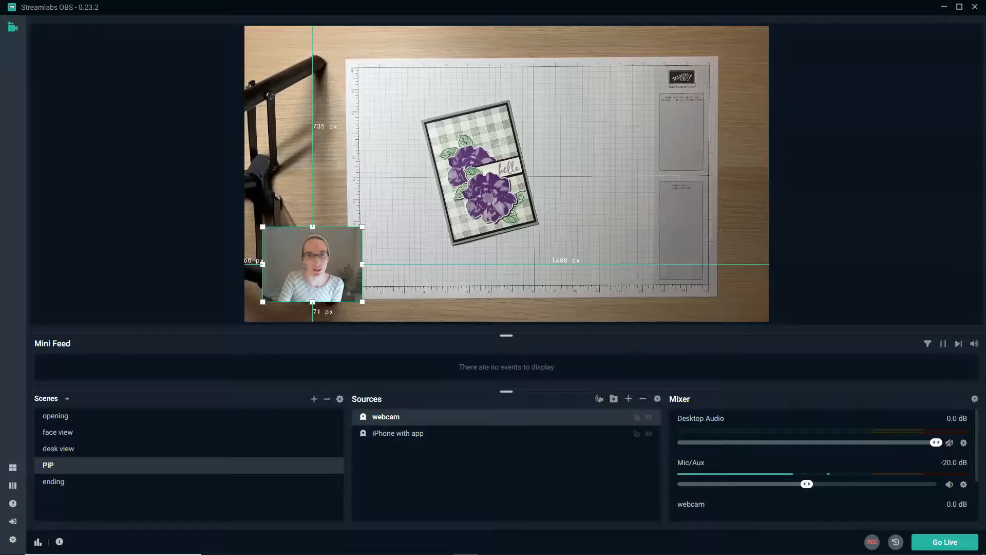
left_click_drag(327, 262, 327, 264)
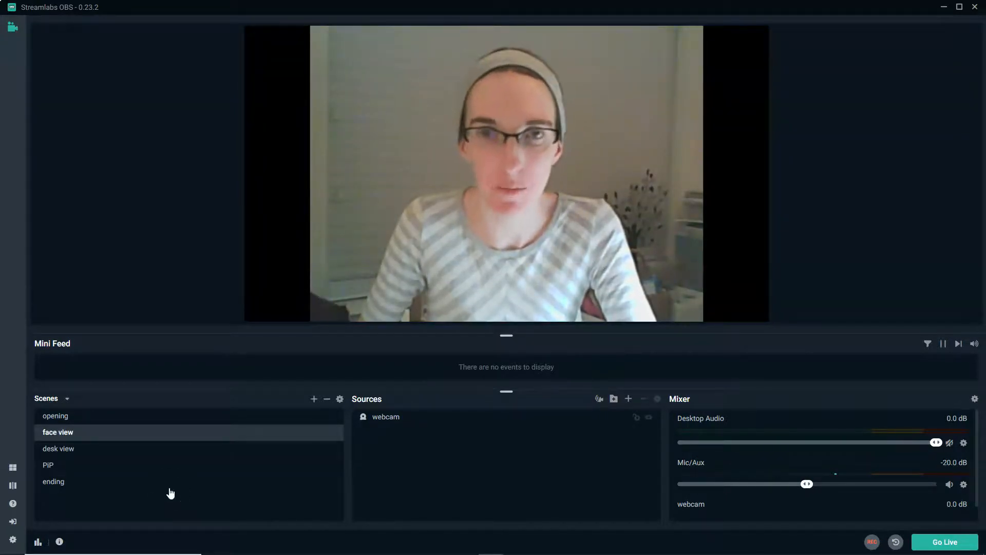
Step: Create a scene named "desk view wired"
left_click(314, 402)
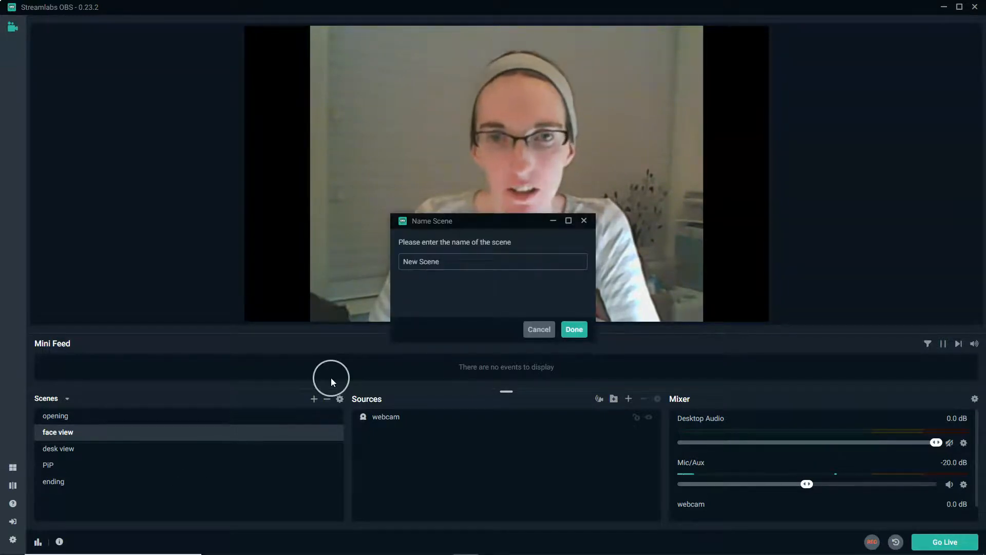
type("desk view wired")
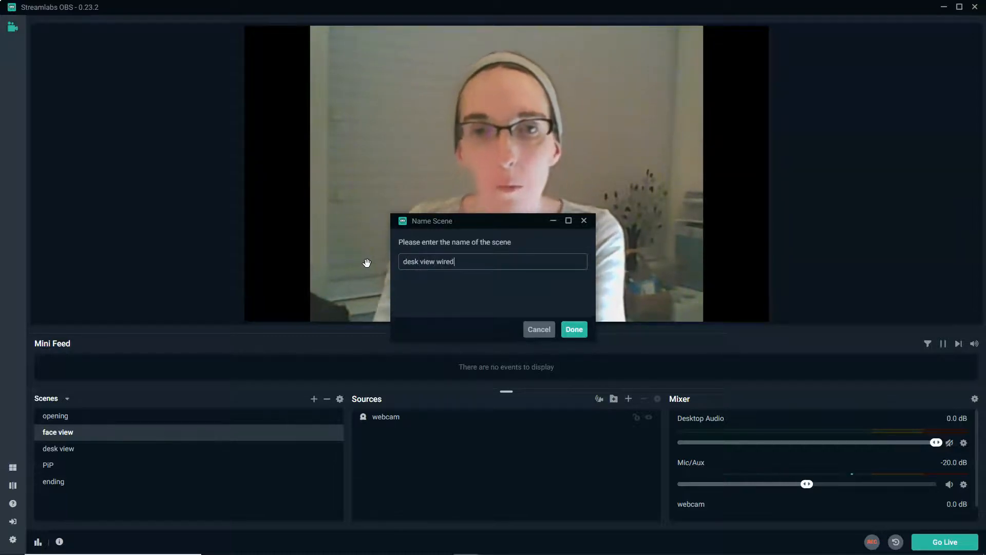
left_click(574, 329)
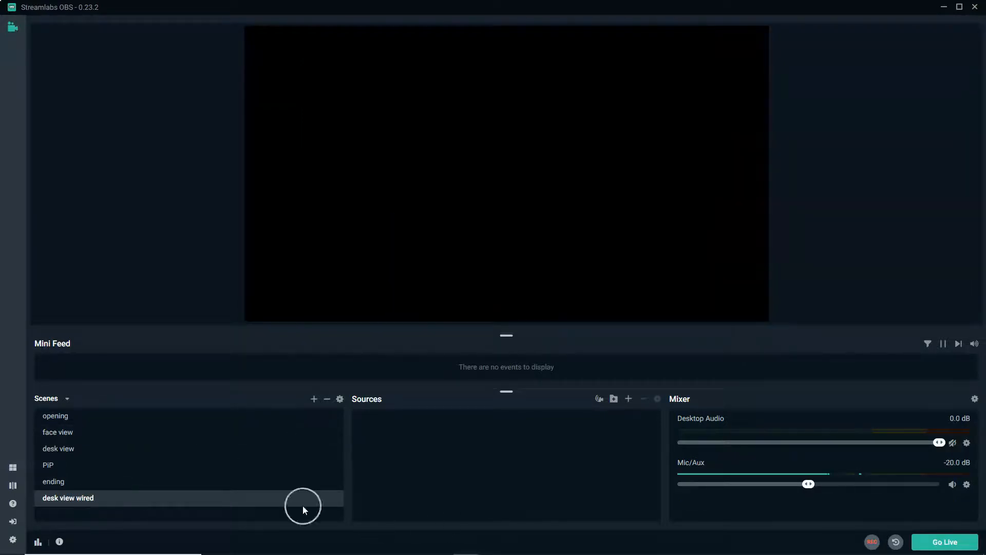
Step: Add a new Video Capture Device source named "iPhone wired" to the desk view wired scene
left_click(628, 401)
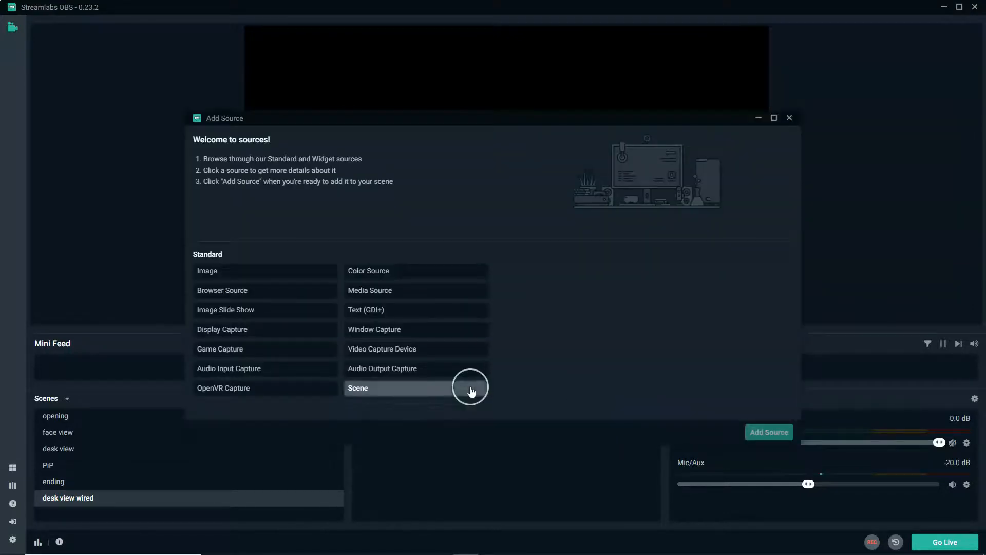
left_click(403, 354)
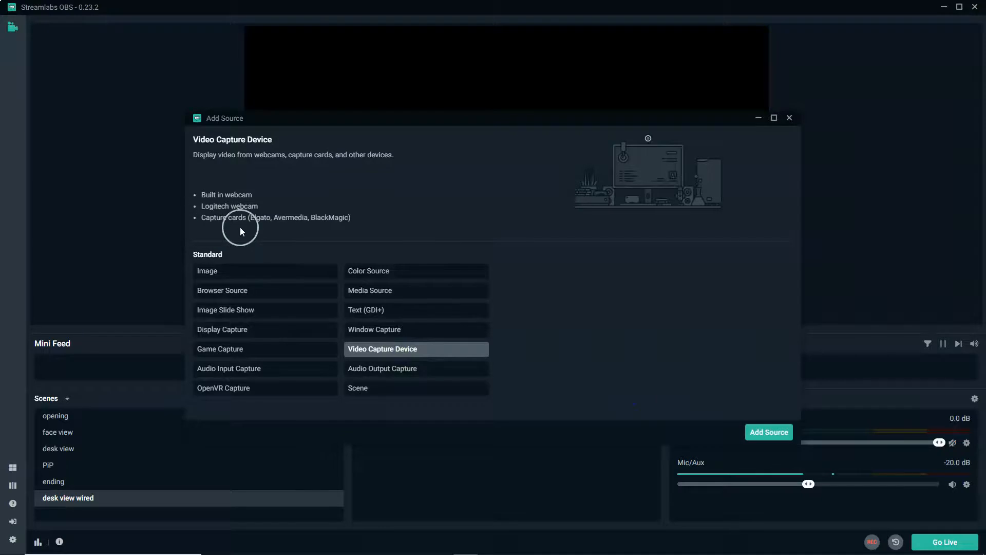
left_click(772, 432)
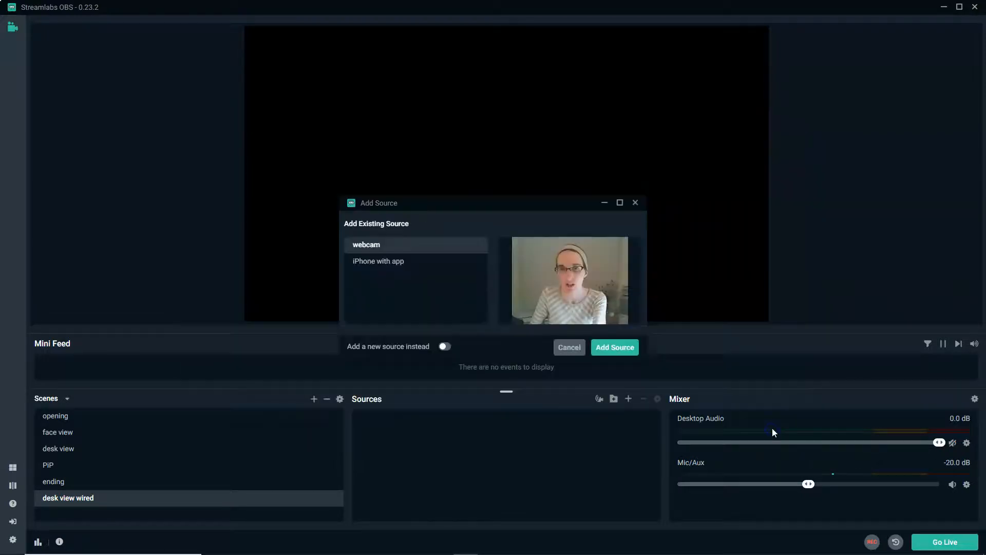
left_click(444, 346)
left_click_drag(432, 264, 334, 256)
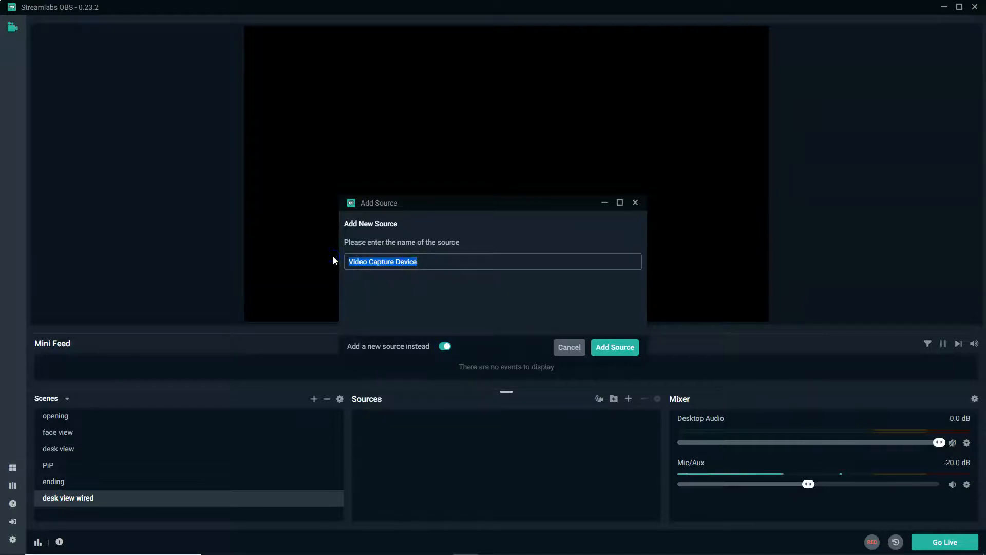
type("iPh")
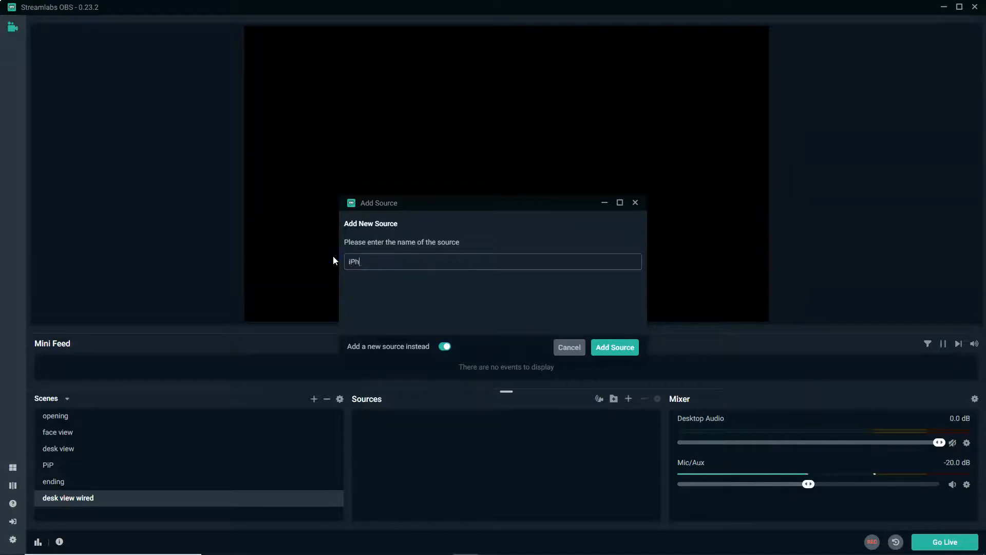
type("one wired")
left_click(532, 285)
left_click(622, 354)
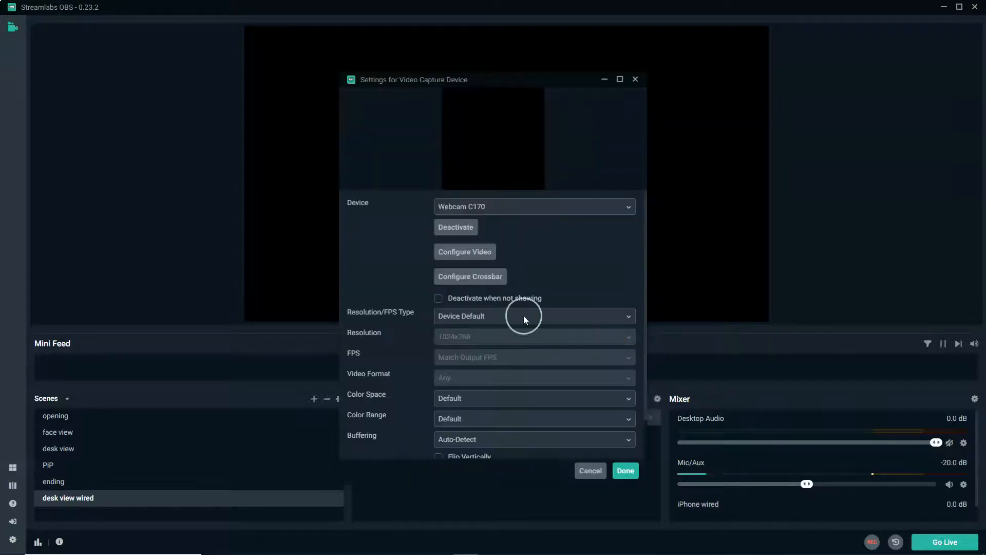
Step: Set the iPhone wired source's device to USB Video with a Custom resolution type at 1920x1080, and accept the settings
left_click(628, 208)
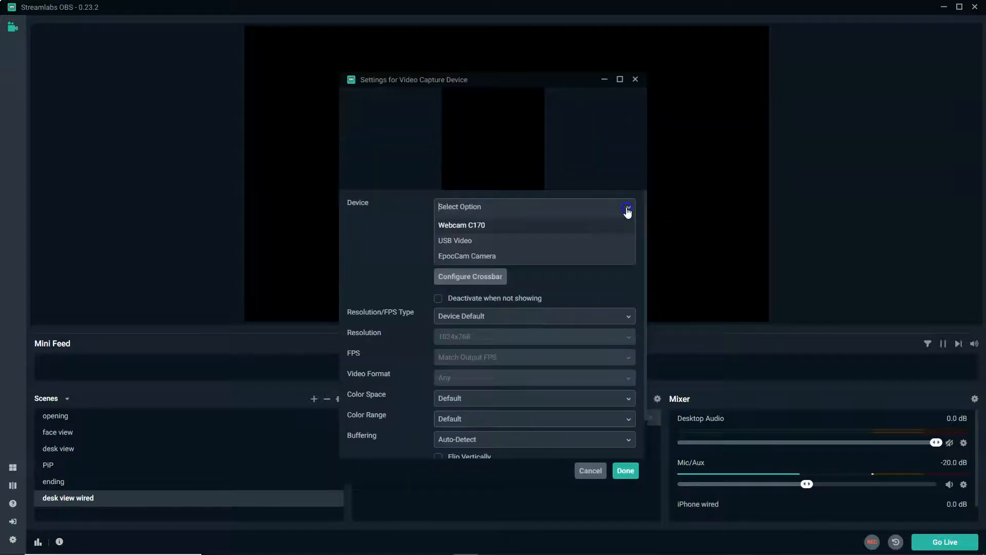
left_click(483, 242)
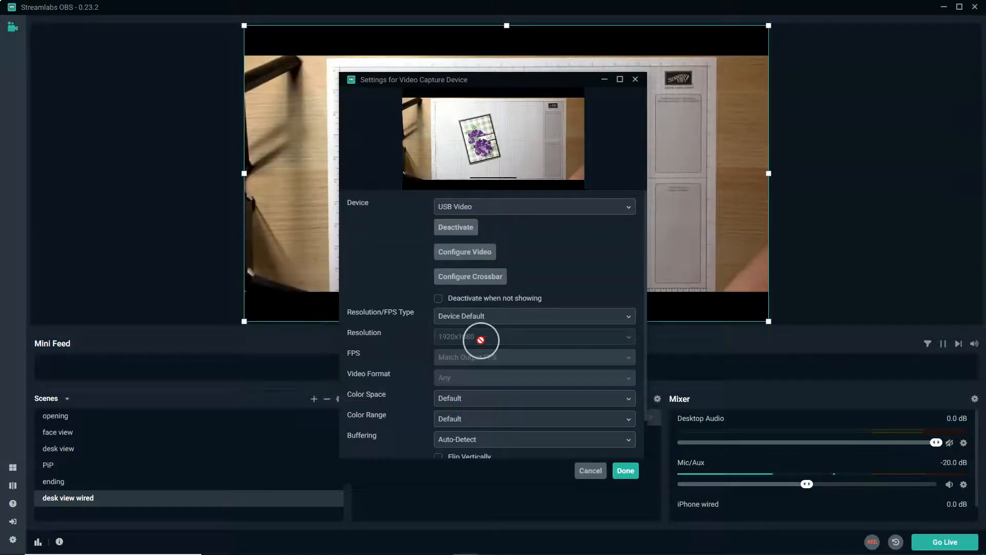
left_click(507, 315)
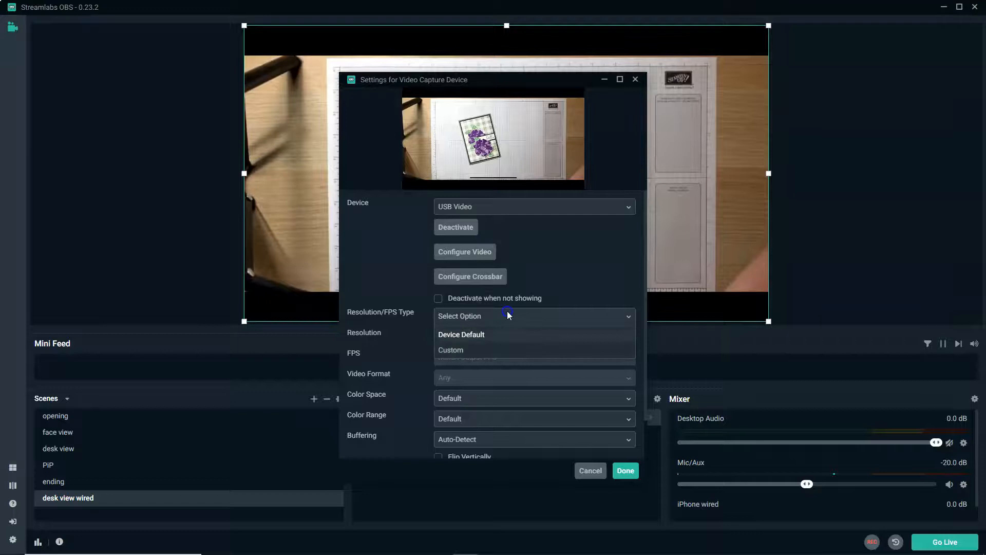
left_click(503, 350)
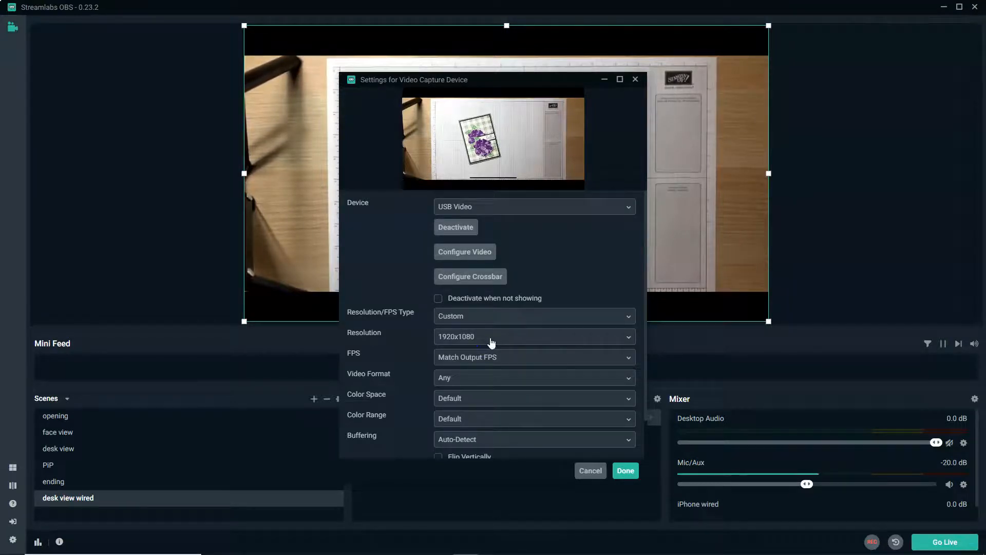
left_click(625, 471)
left_click(561, 364)
left_click(560, 324)
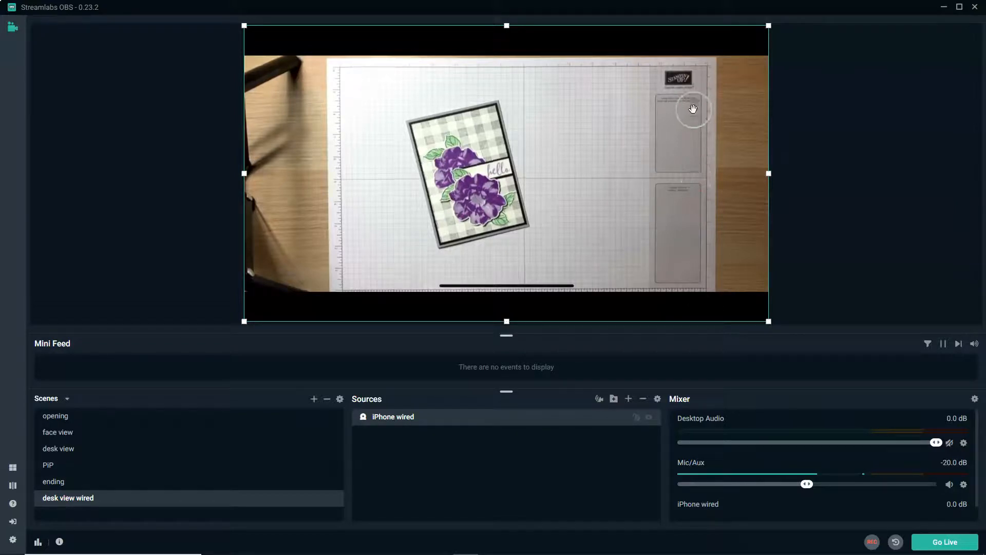
Step: Enlarge the iPhone wired video beyond the canvas to crop out its black bars, and centre it on the screen
left_click_drag(687, 132, 573, 195)
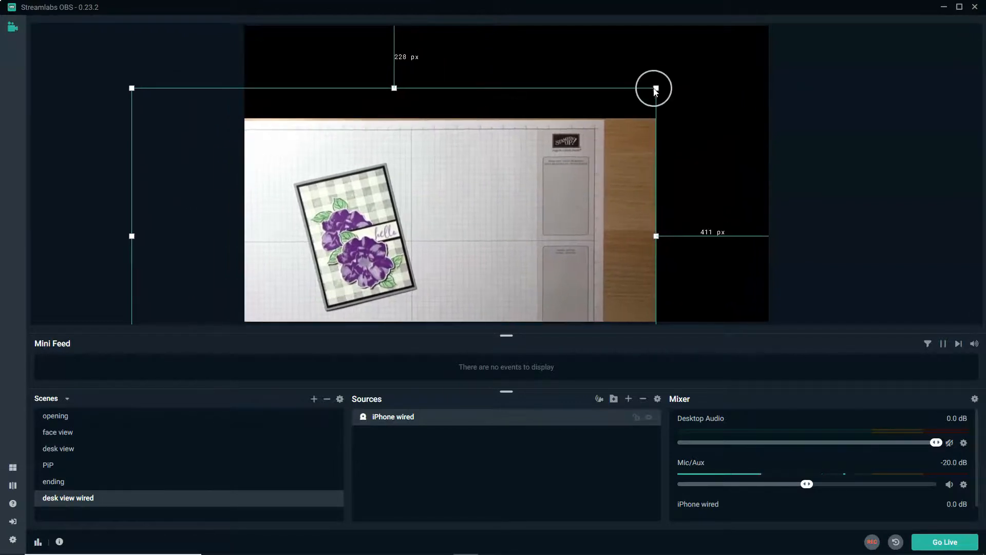
left_click_drag(656, 88, 779, 29)
left_click_drag(604, 185, 522, 221)
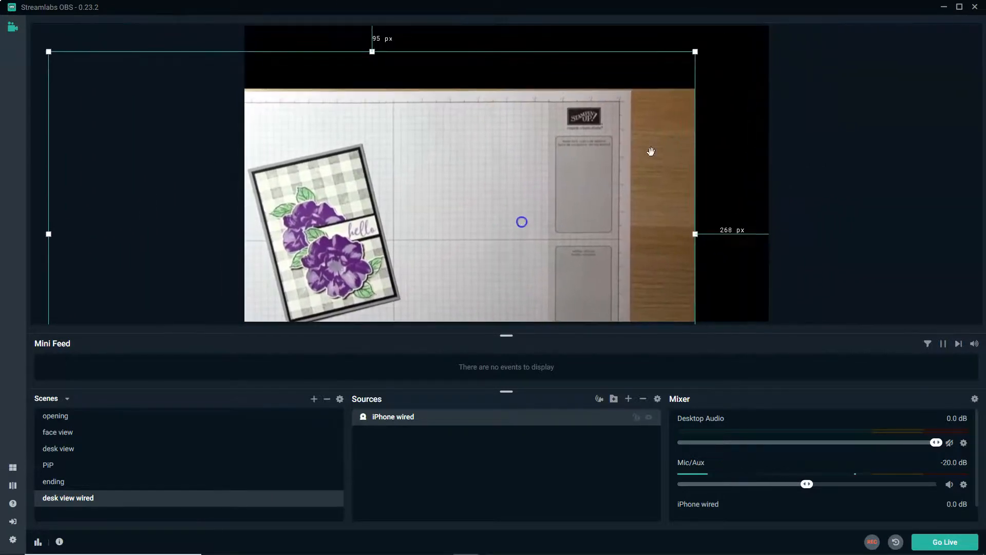
left_click_drag(704, 46, 720, 38)
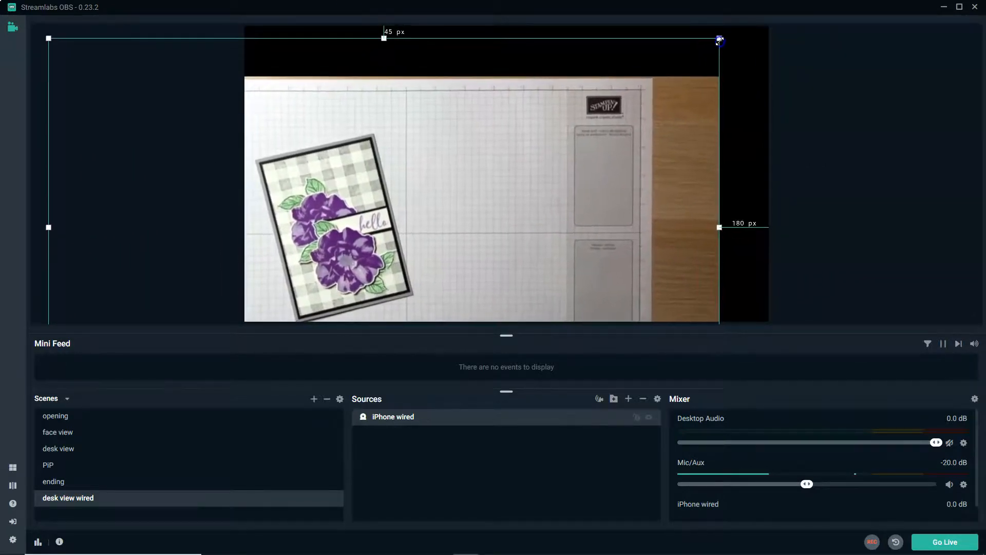
left_click_drag(522, 205, 490, 216)
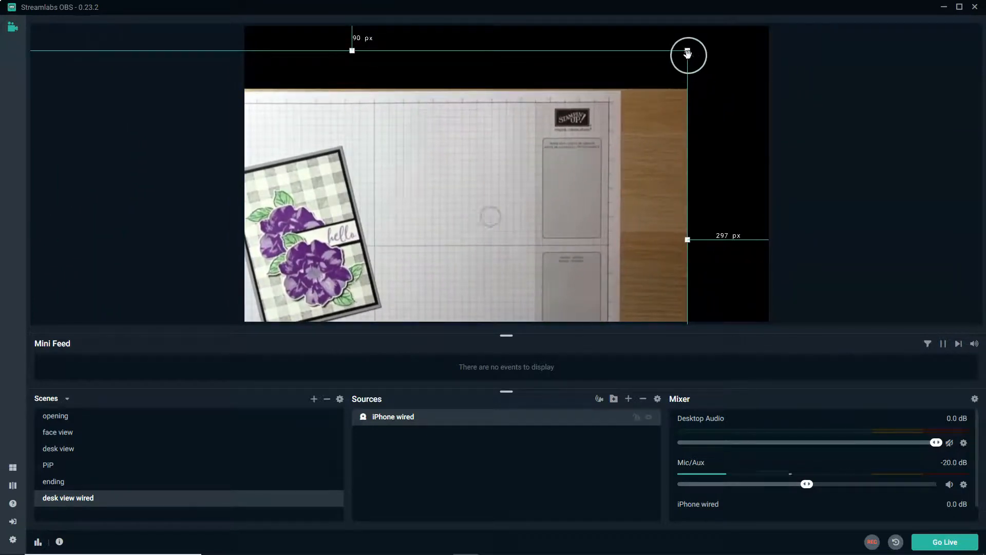
left_click_drag(688, 51, 696, 46)
left_click_drag(619, 99, 643, 158)
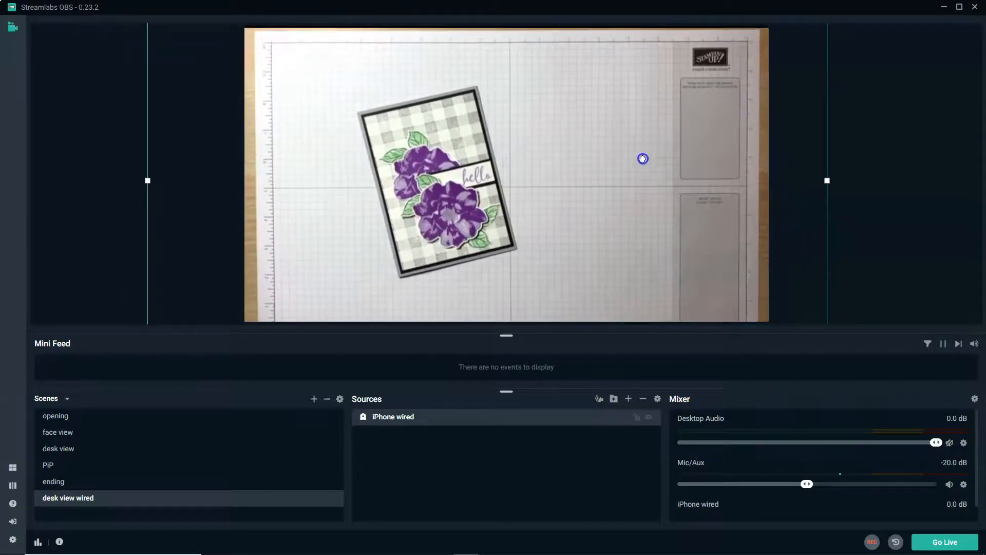
right_click(603, 154)
mouse_move(658, 236)
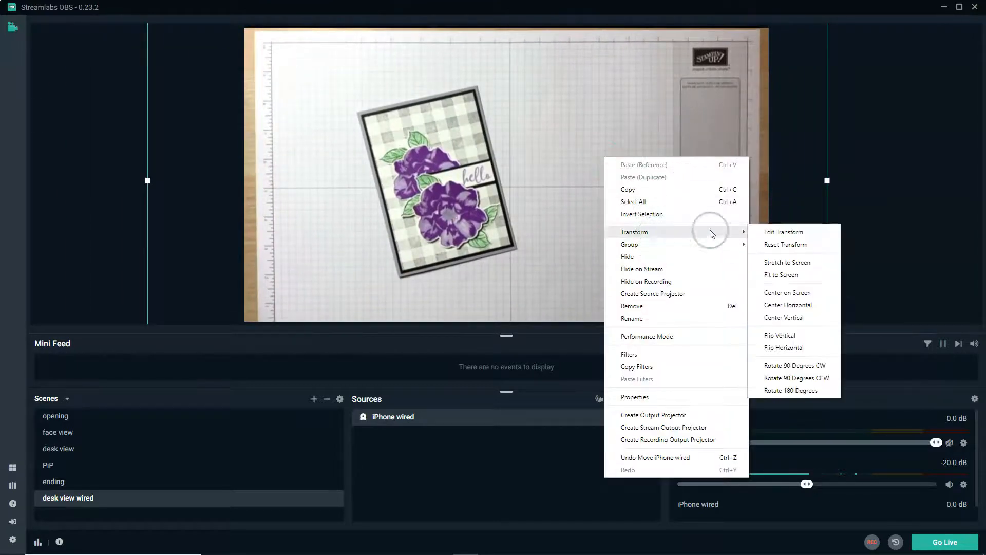
left_click(791, 291)
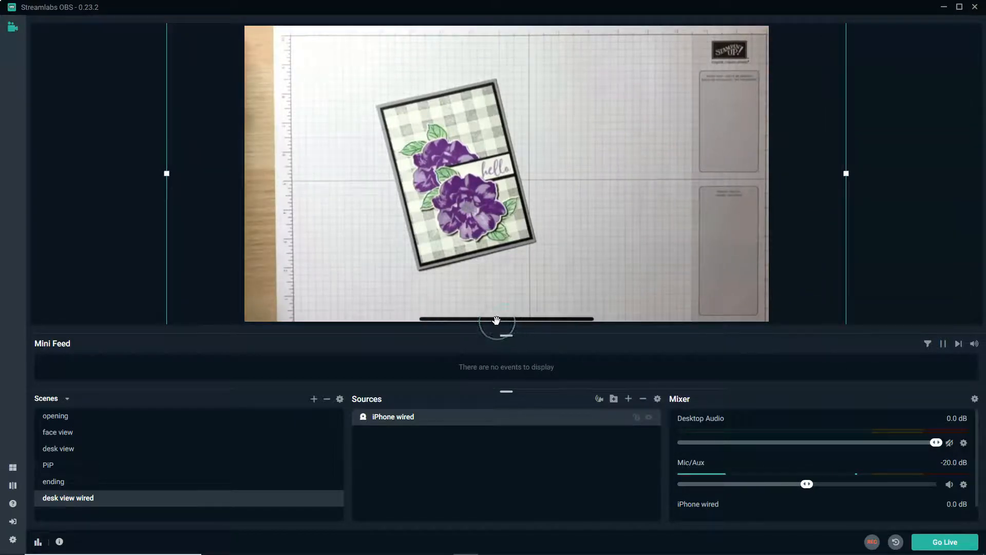
Step: Enlarge the iPhone wired video slightly more and centre it on the screen again
left_click_drag(657, 188, 511, 262)
left_click_drag(696, 58, 711, 51)
left_click_drag(551, 210, 560, 205)
right_click(562, 206)
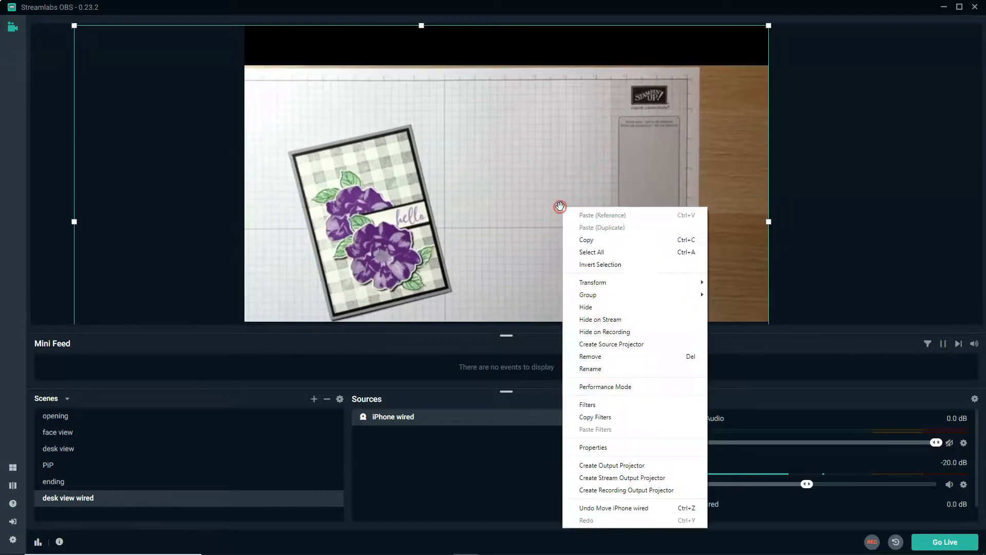
mouse_move(650, 282)
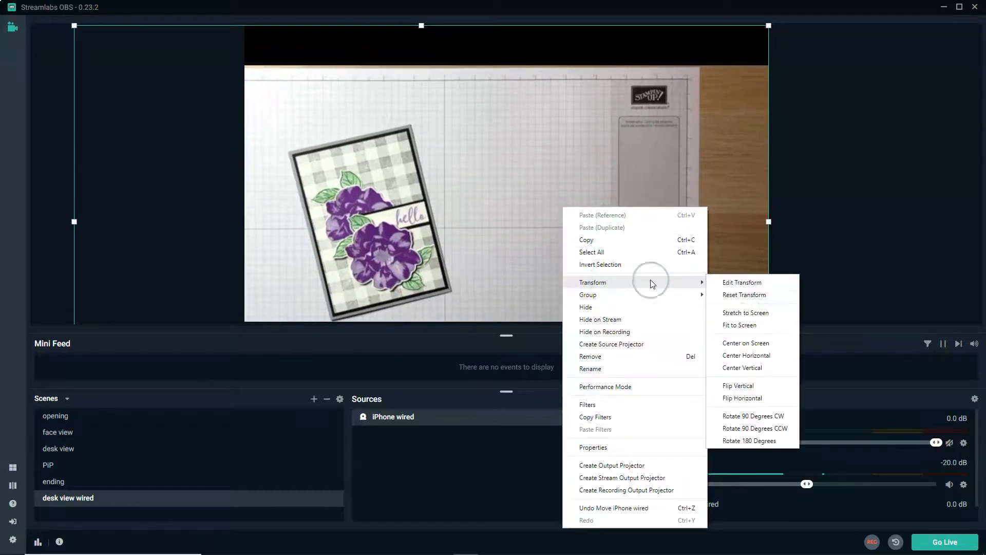
left_click(746, 344)
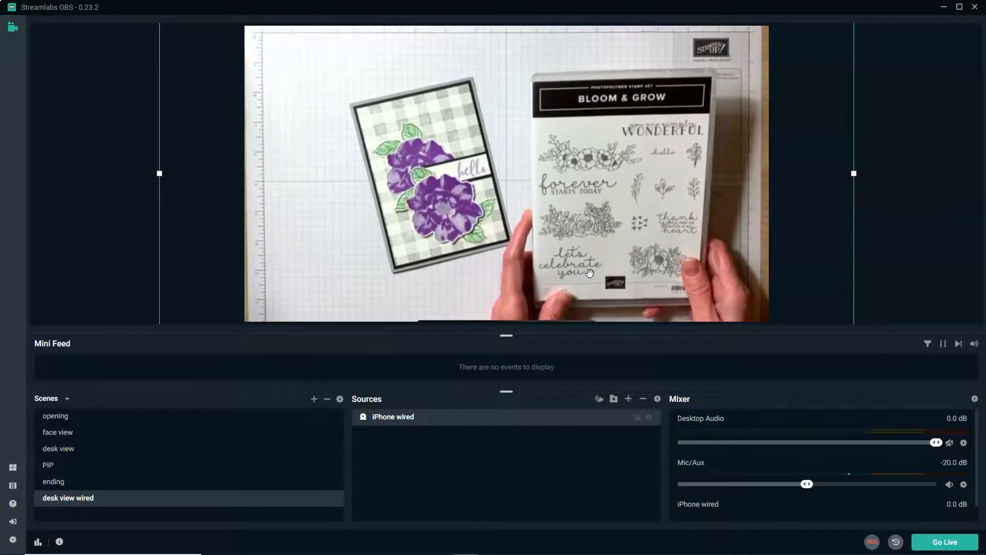
left_click(278, 480)
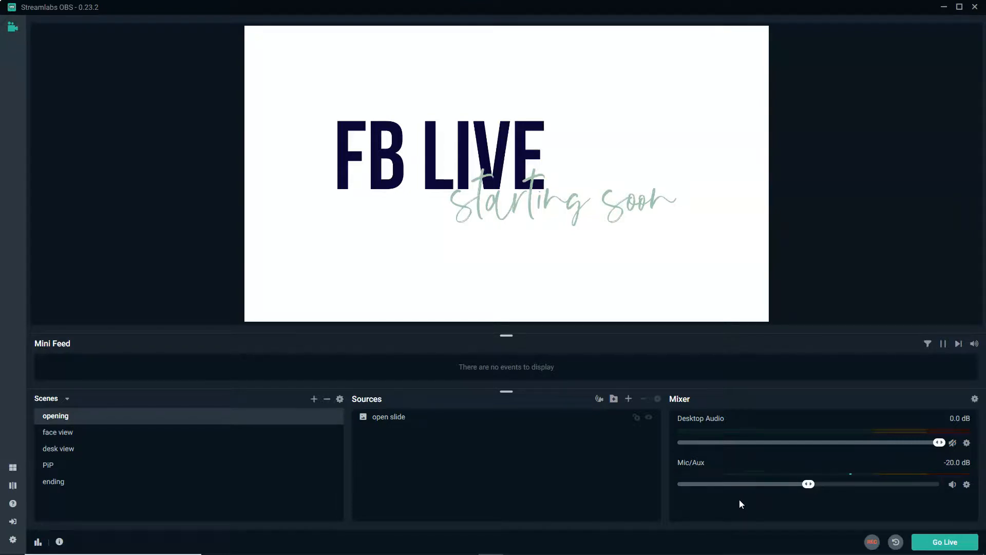
Step: Review the audio device settings, close them, and mute the Mic/Aux channel in the mixer
mouse_move(14, 553)
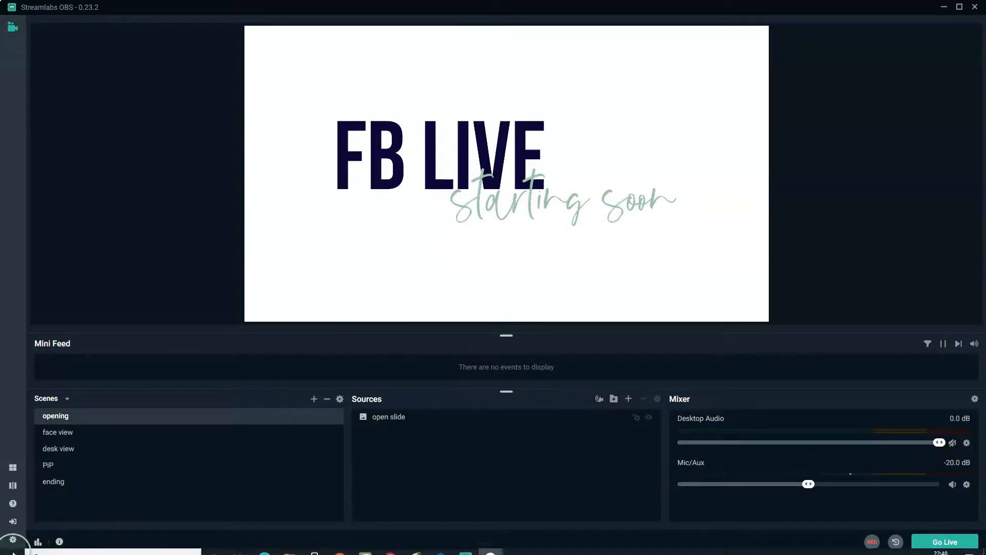
left_click(12, 540)
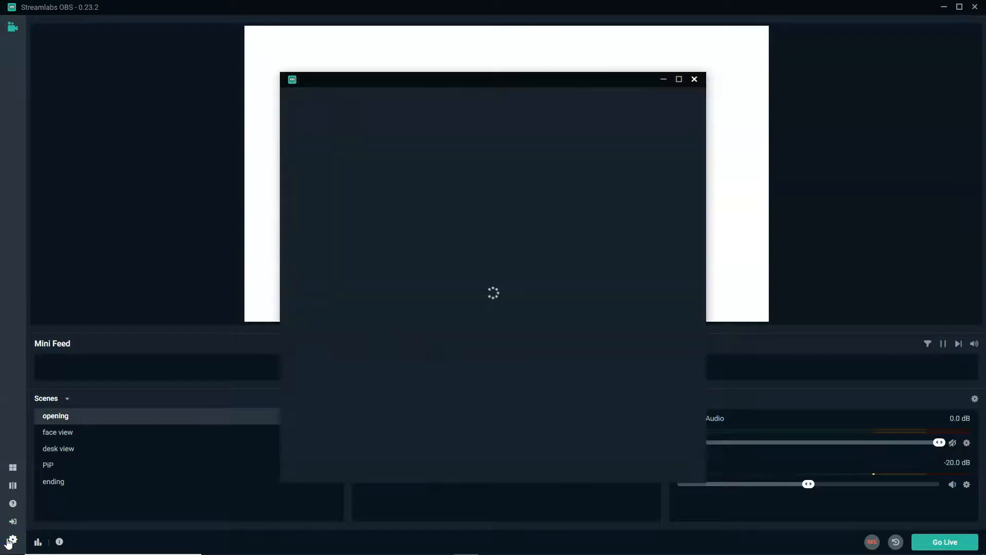
left_click(332, 172)
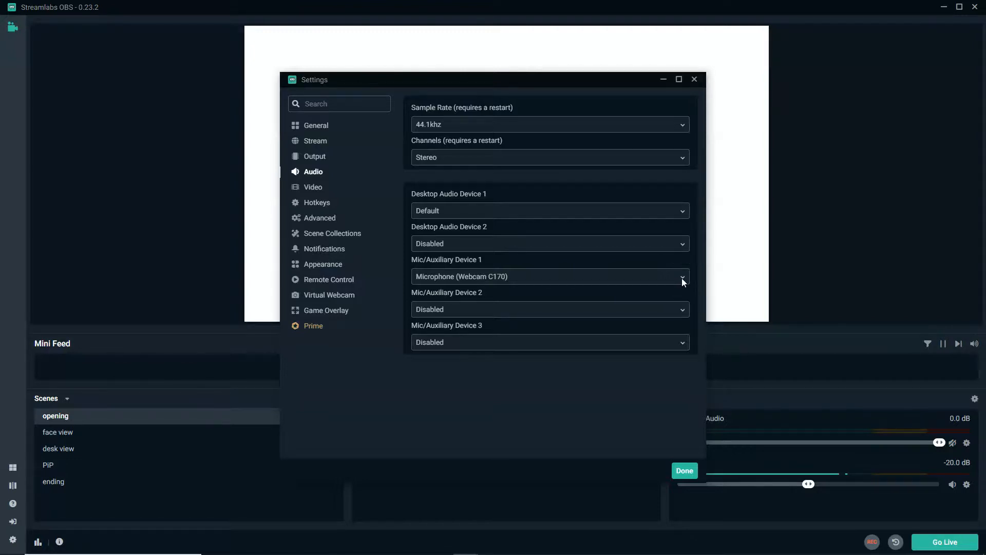
left_click(684, 471)
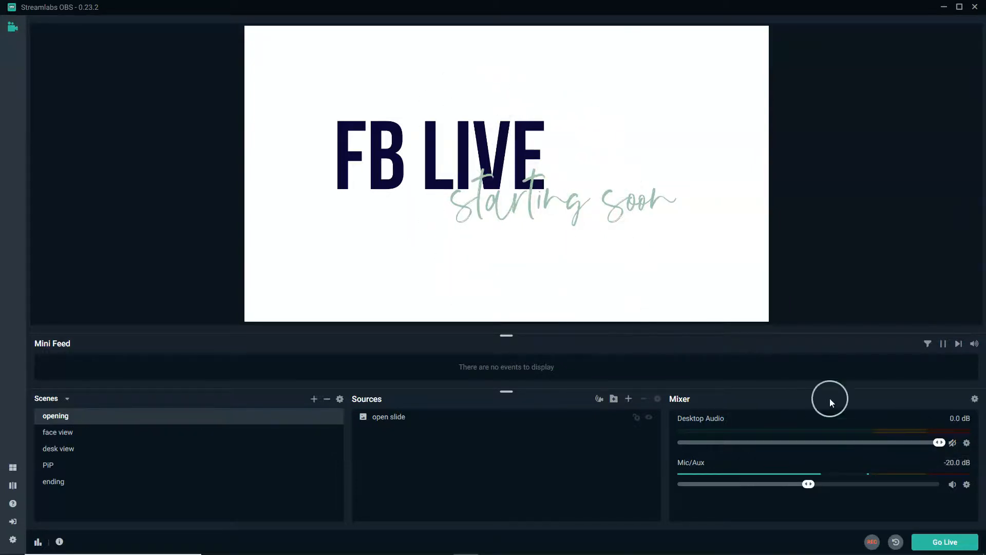
left_click(952, 484)
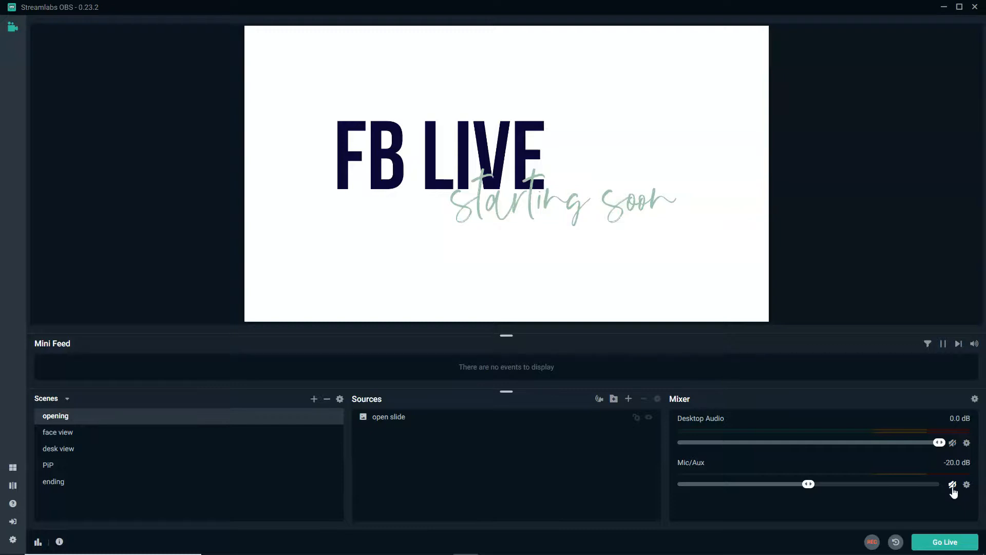
Step: Switch to the Facebook Live Producer page in Chrome and set the live video to share in the Testing Testing group
left_click(420, 503)
mouse_move(245, 544)
left_click(333, 542)
left_click(238, 209)
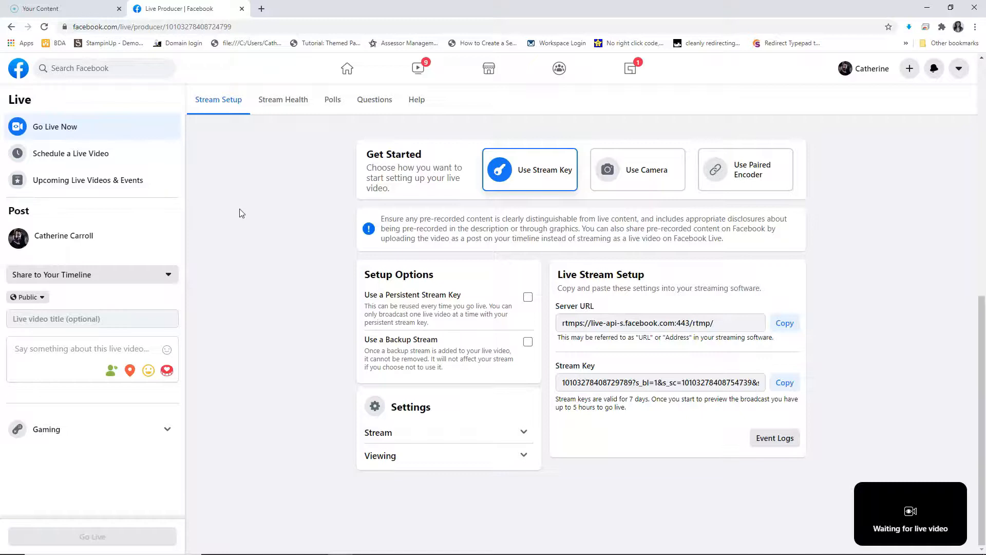
left_click(169, 274)
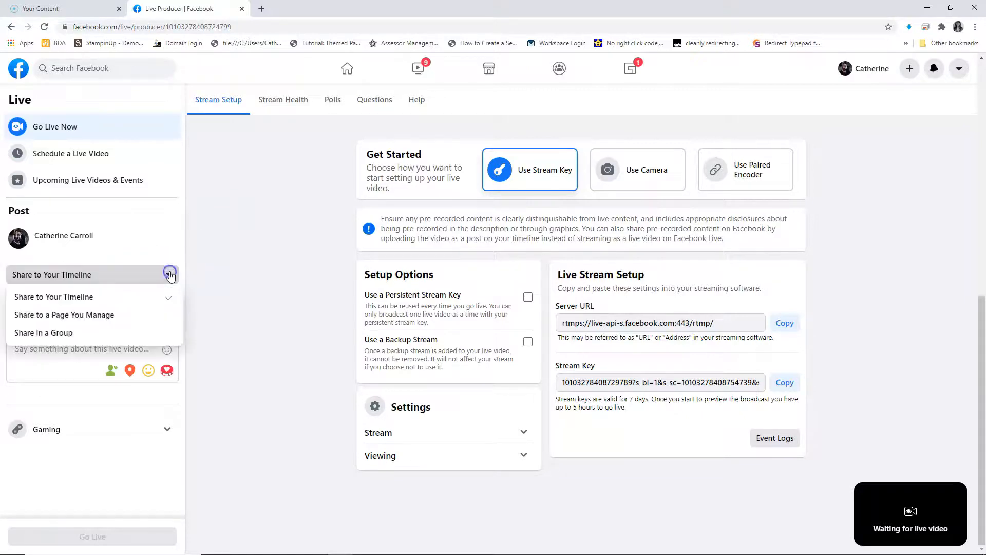
left_click(77, 333)
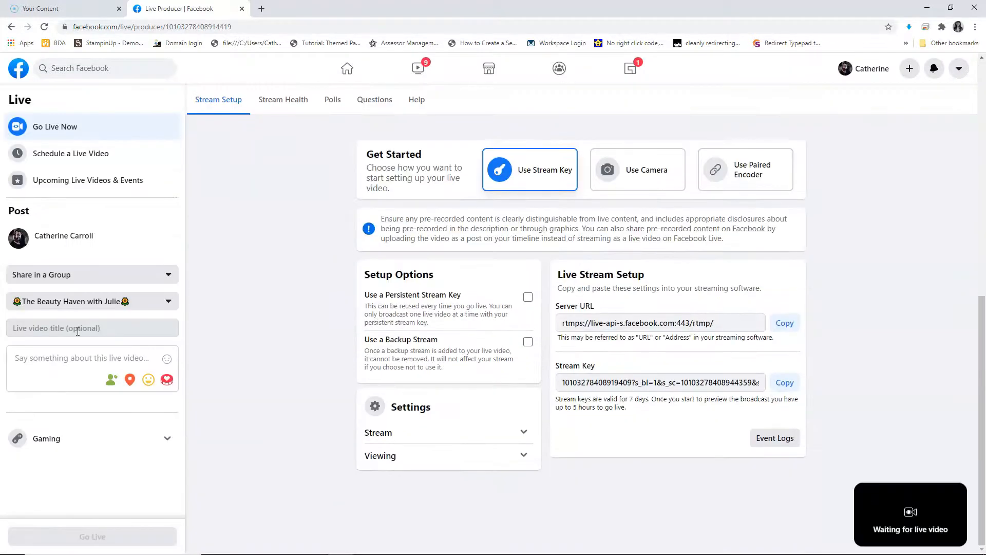
left_click(170, 302)
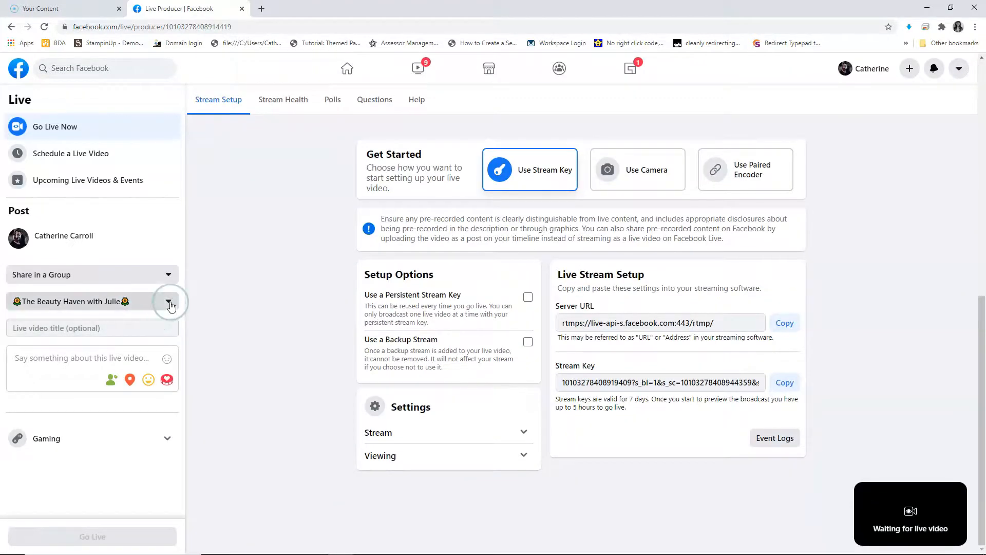
left_click(170, 304)
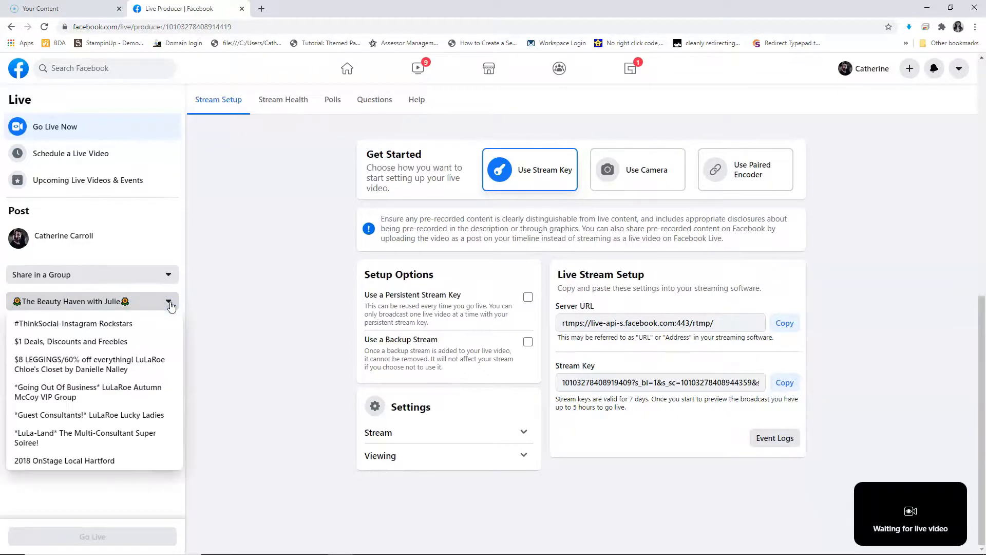
type("test")
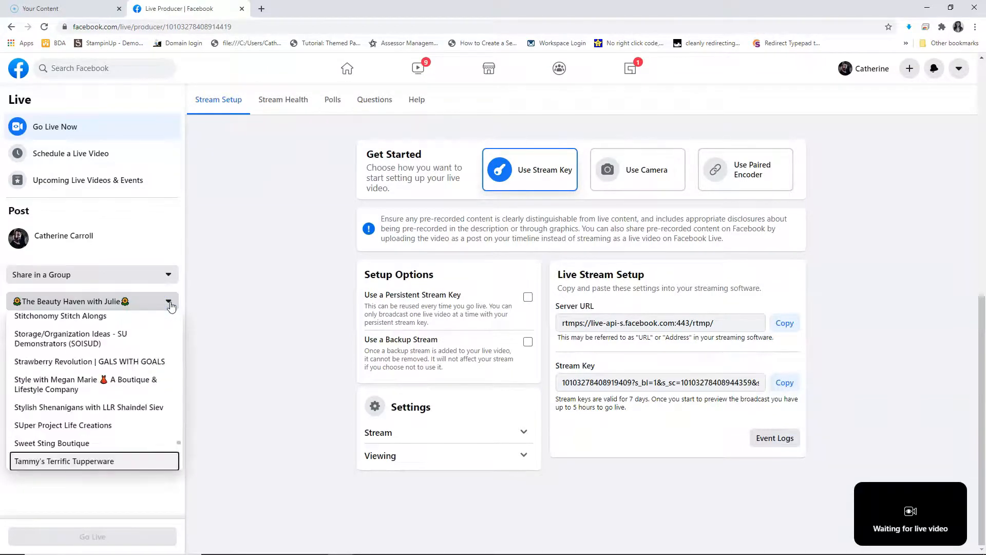
scroll(154, 396, "down", 1)
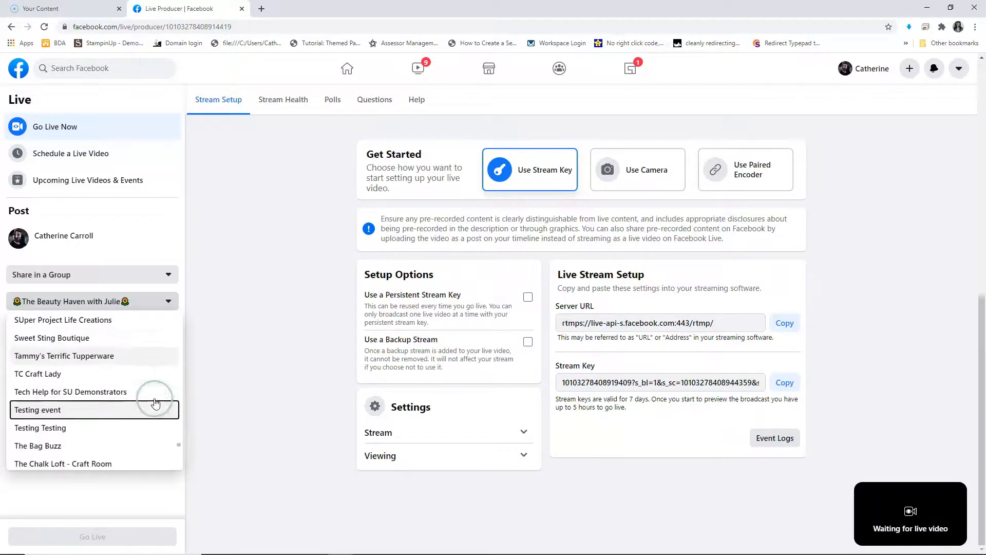
left_click(77, 428)
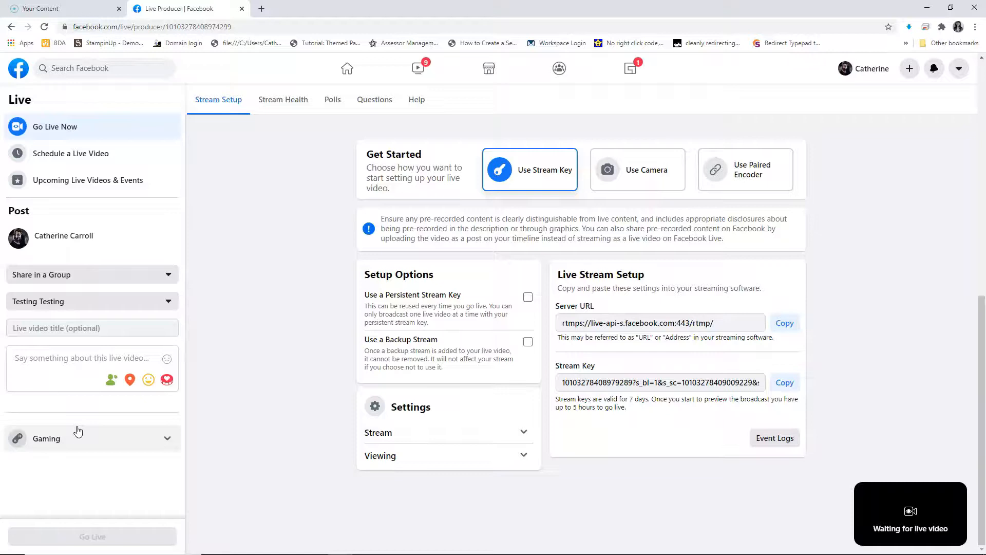
Step: Give the live video the title "testing steamlabs" and the description "Hopefully this works"
left_click(46, 329)
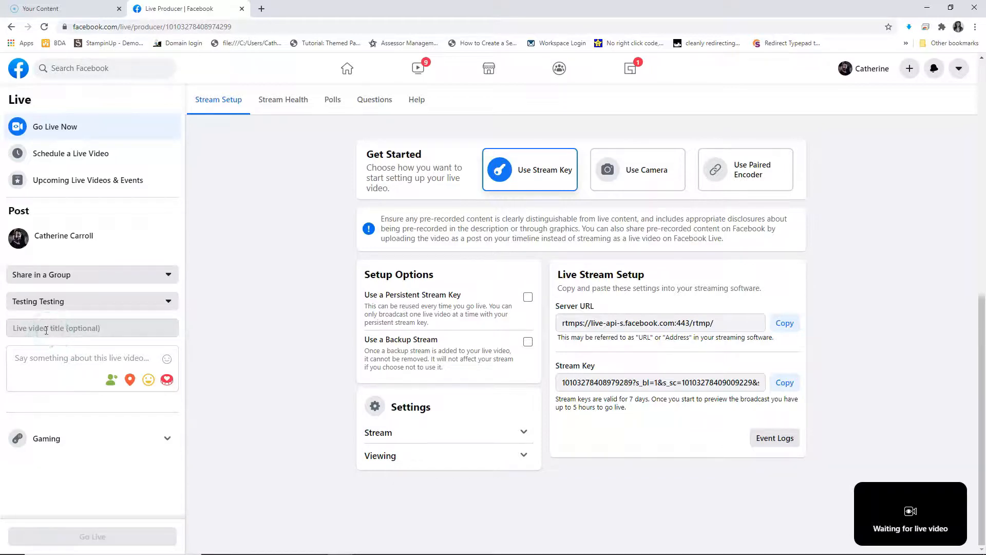
left_click(46, 330)
type("tes")
type("t")
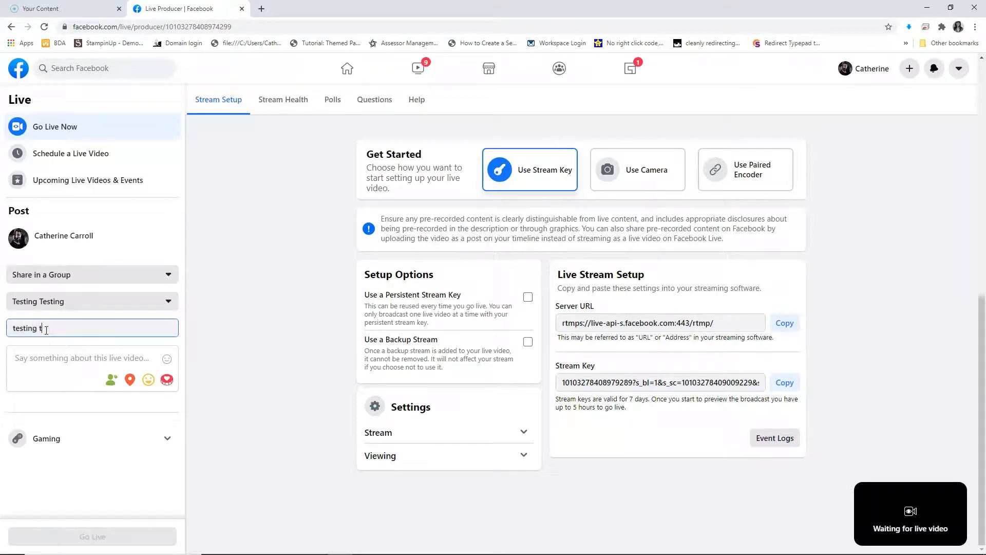
type("ing streamlabs")
left_click(45, 359)
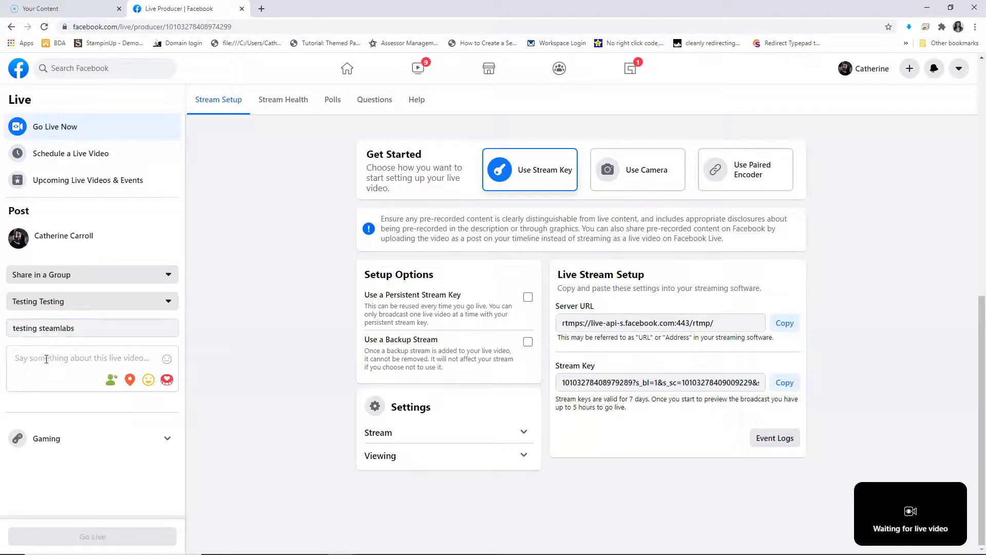
type("Hopeful")
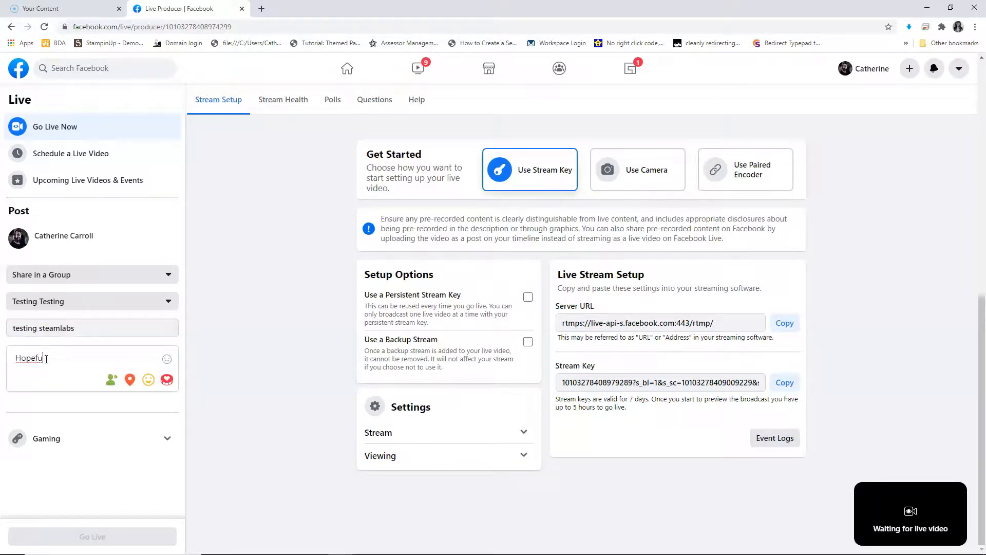
type("ly this works")
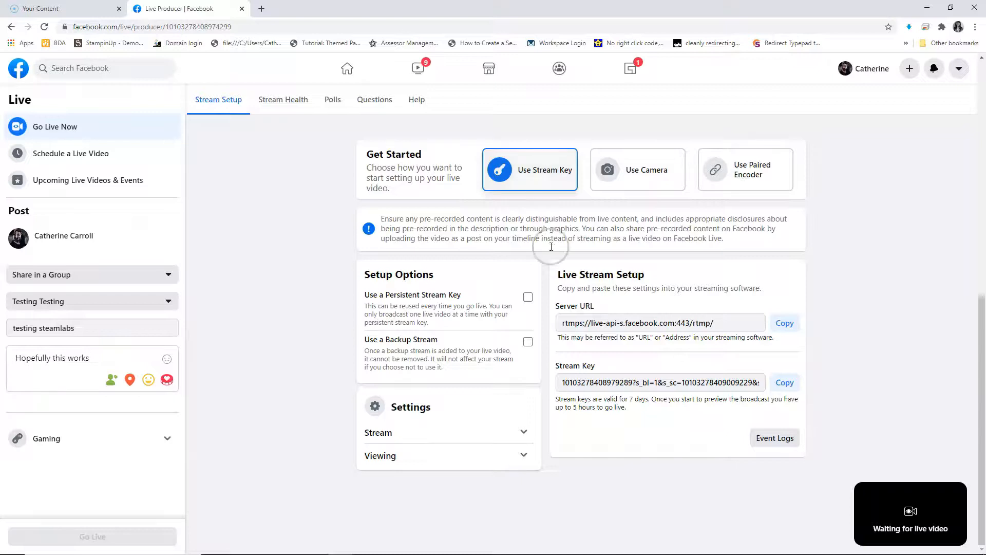
Step: Copy the Facebook stream key, paste it into the Stream key field of the Streamlabs OBS stream settings, and accept the settings
left_click(790, 386)
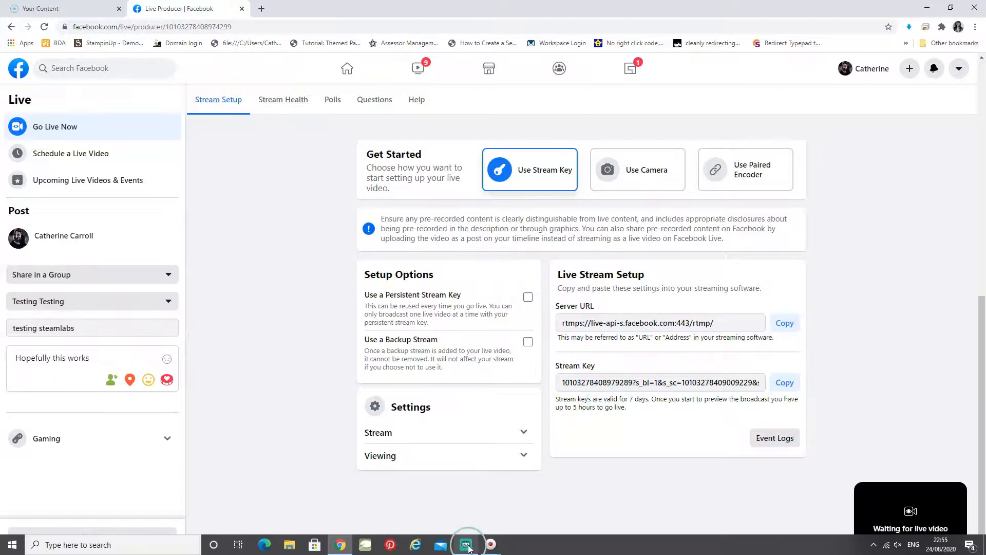
left_click(467, 546)
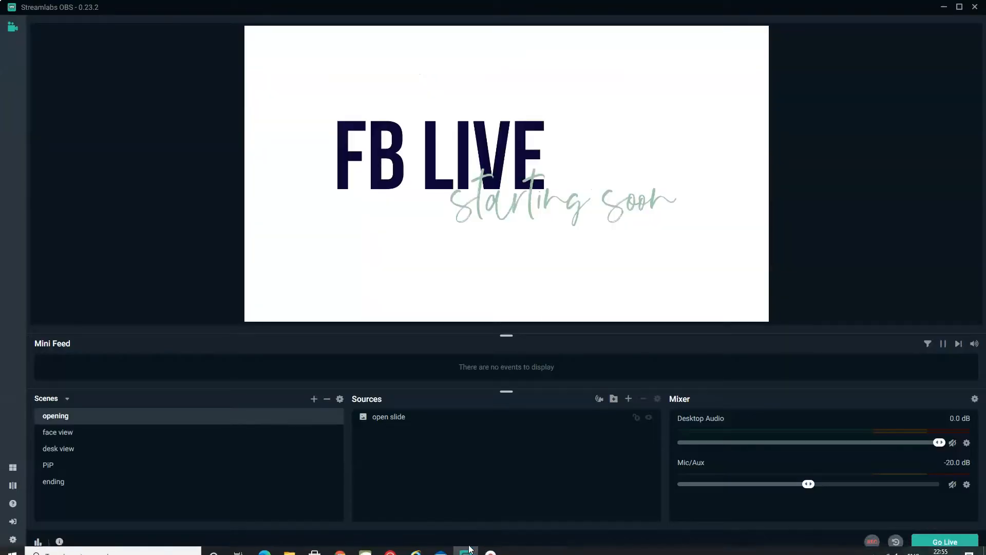
left_click(11, 541)
left_click(323, 142)
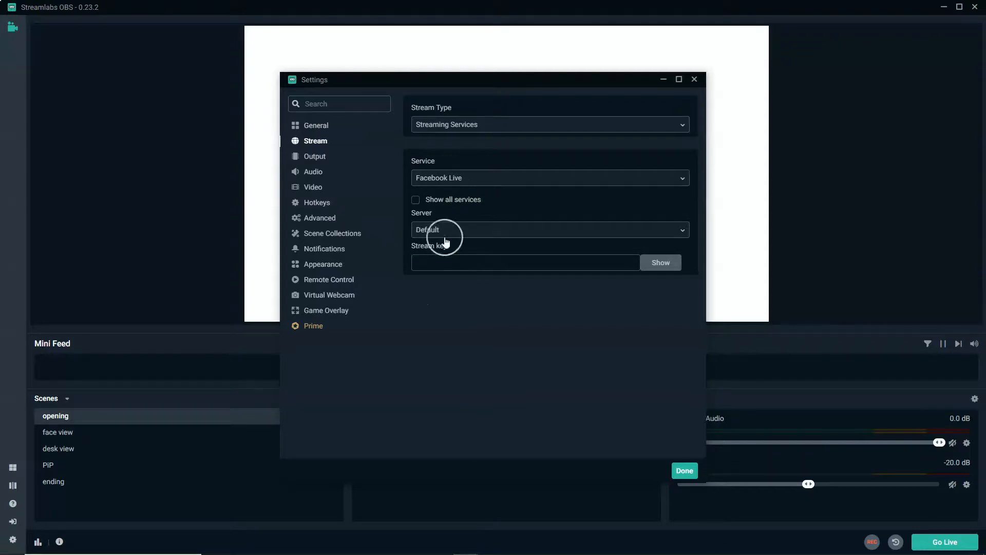
left_click(444, 264)
key("ctrl+v")
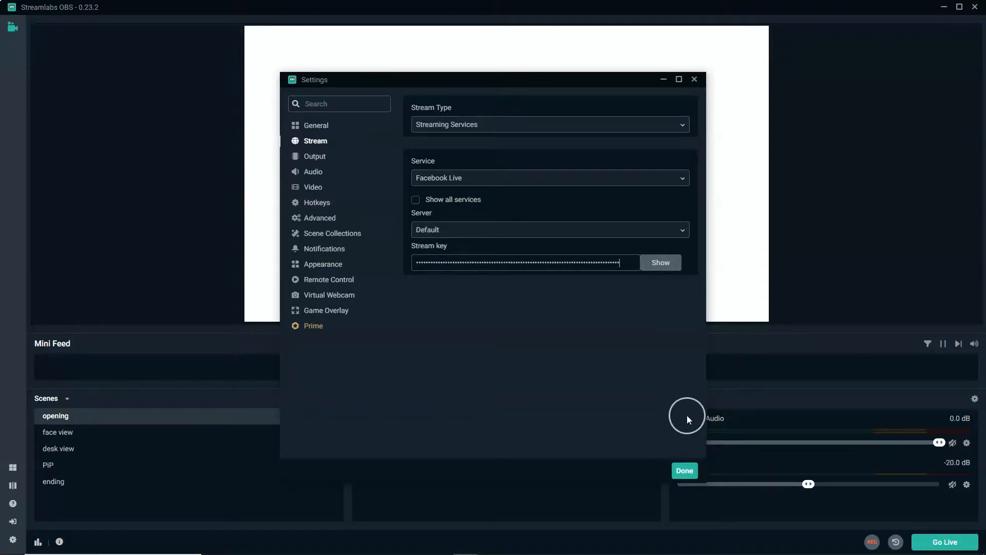
left_click(687, 470)
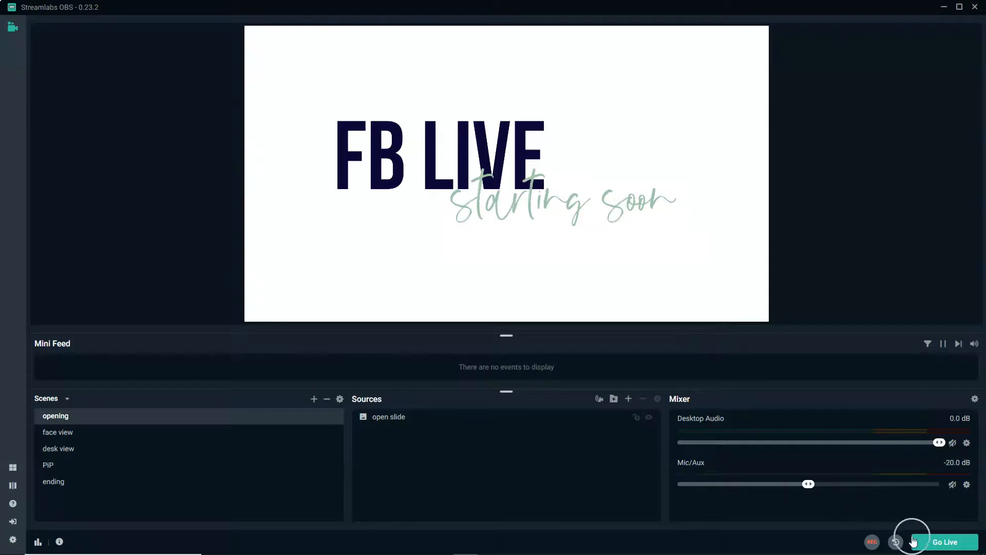
Step: Start the stream from Streamlabs OBS with the opening scene active and the Mic/Aux channel muted
left_click(944, 547)
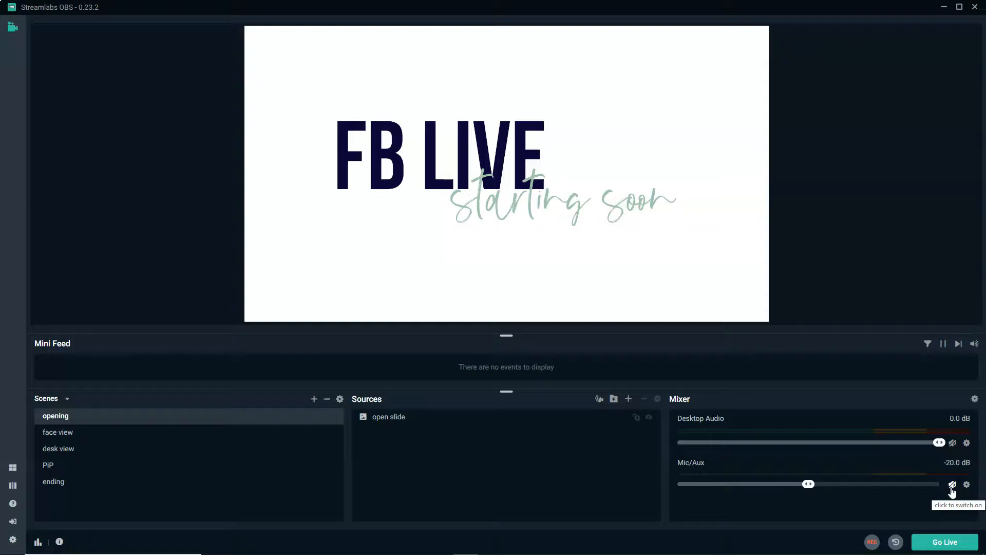
left_click(952, 485)
left_click(946, 543)
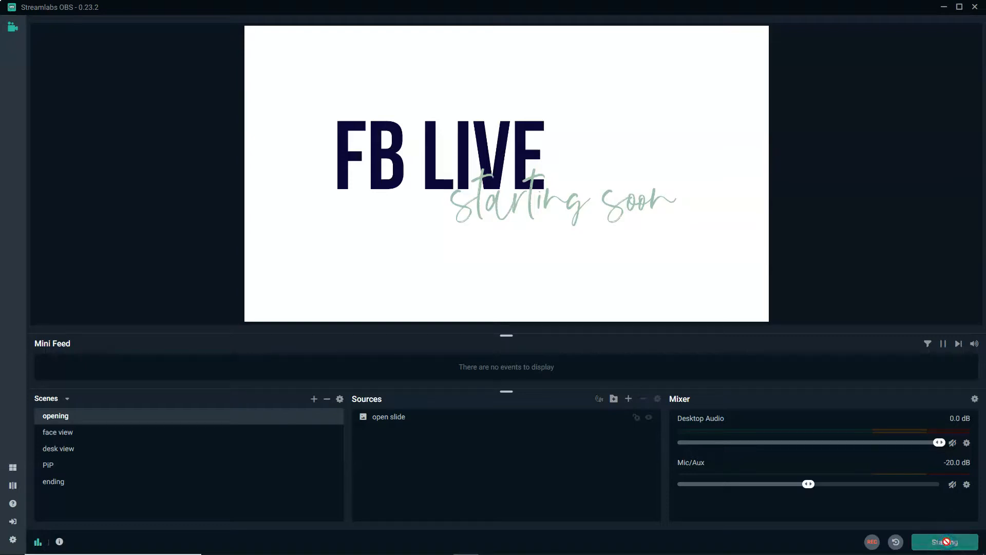
left_click(659, 476)
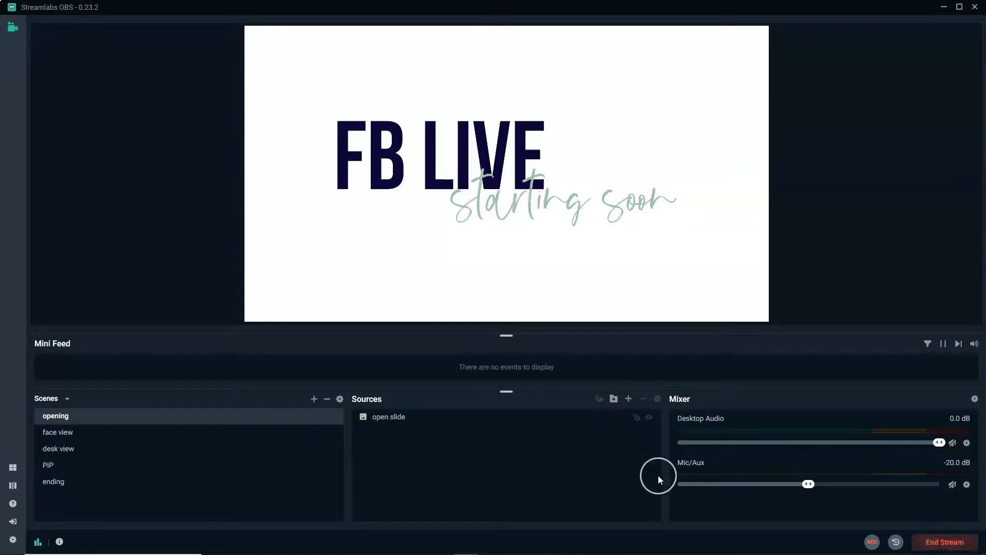
Step: Switch to the Facebook Live Producer page in Chrome and examine the incoming stream preview
mouse_move(404, 550)
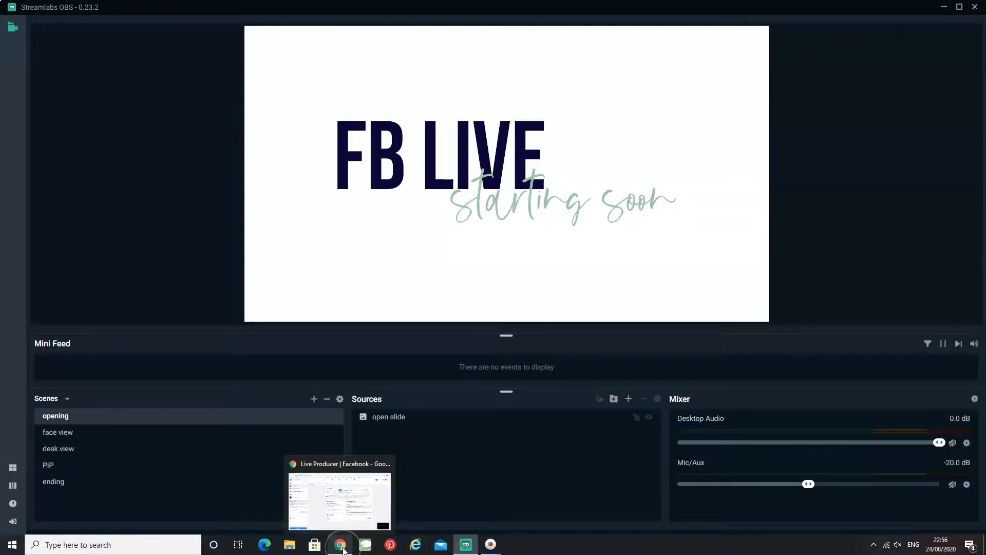
left_click(396, 506)
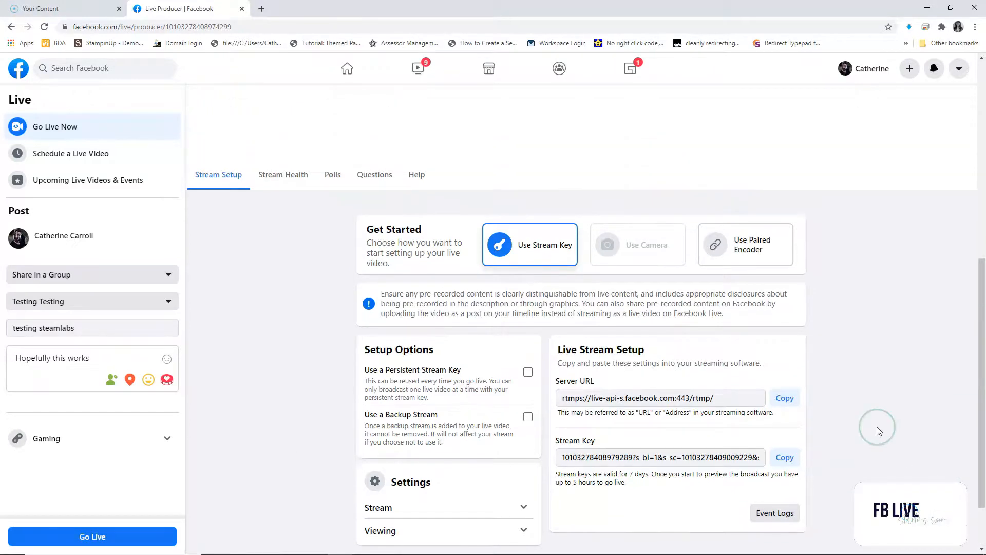
scroll(730, 339, "up", 1)
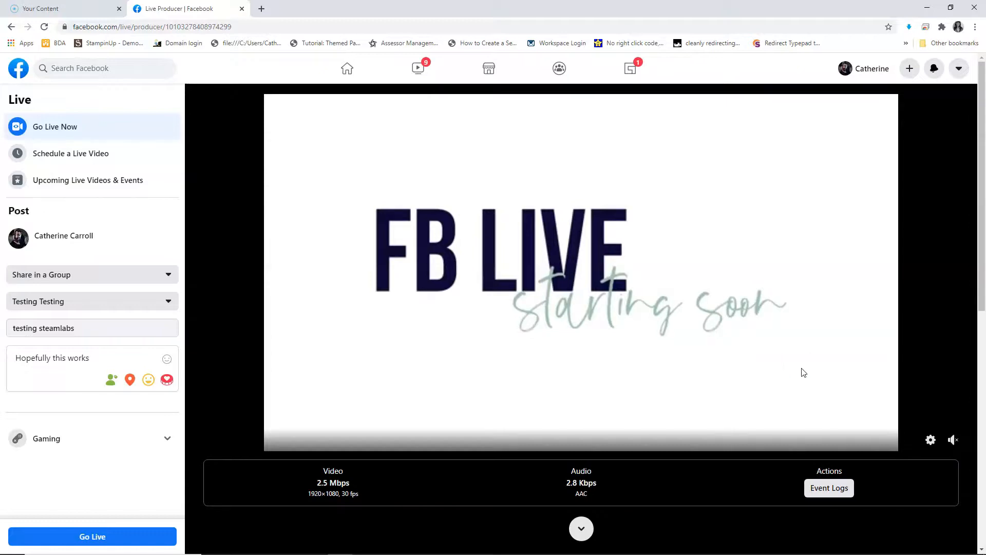
left_click(497, 293)
left_click(548, 334)
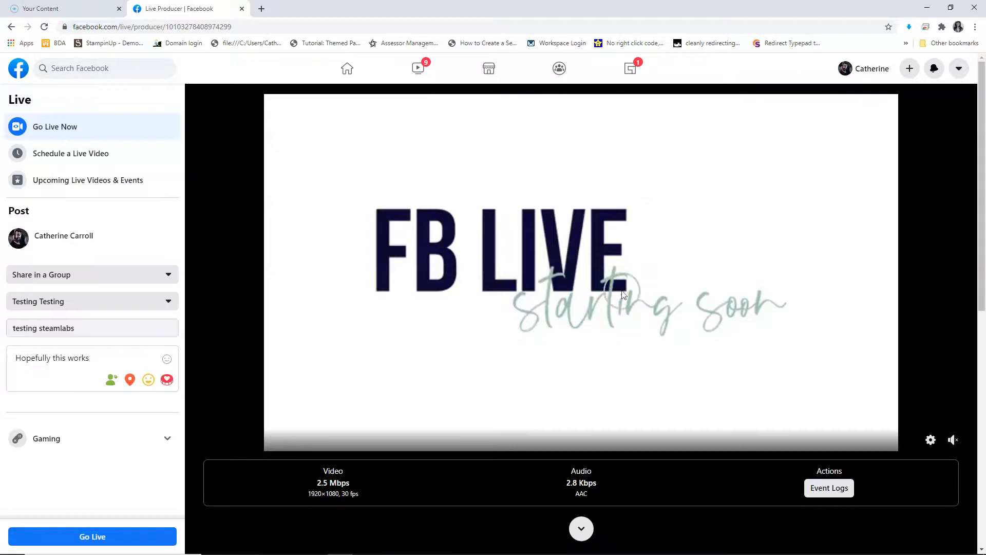
left_click(528, 329)
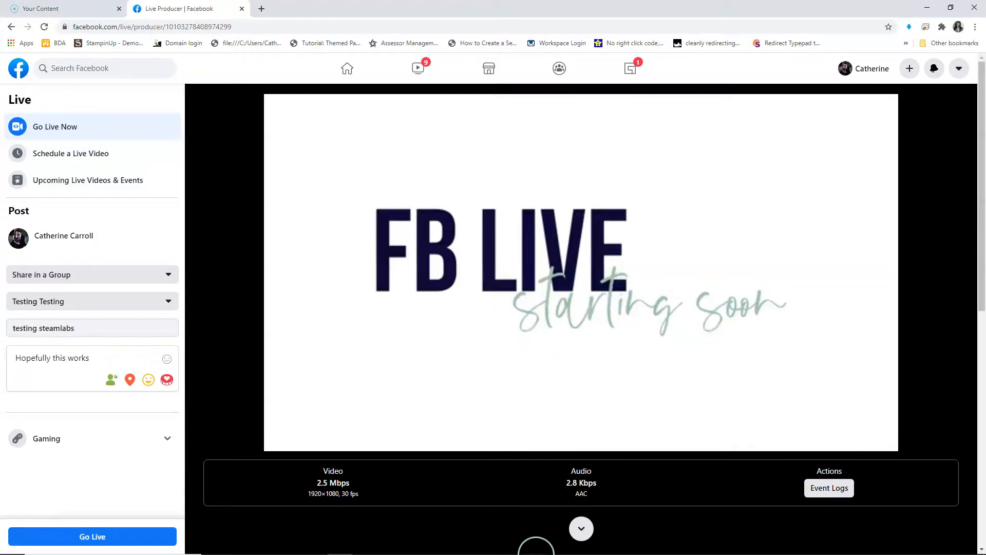
Step: Float the Streamlabs OBS window at reduced size over the Facebook page, and start the live broadcast on Facebook
mouse_move(495, 542)
left_click(466, 546)
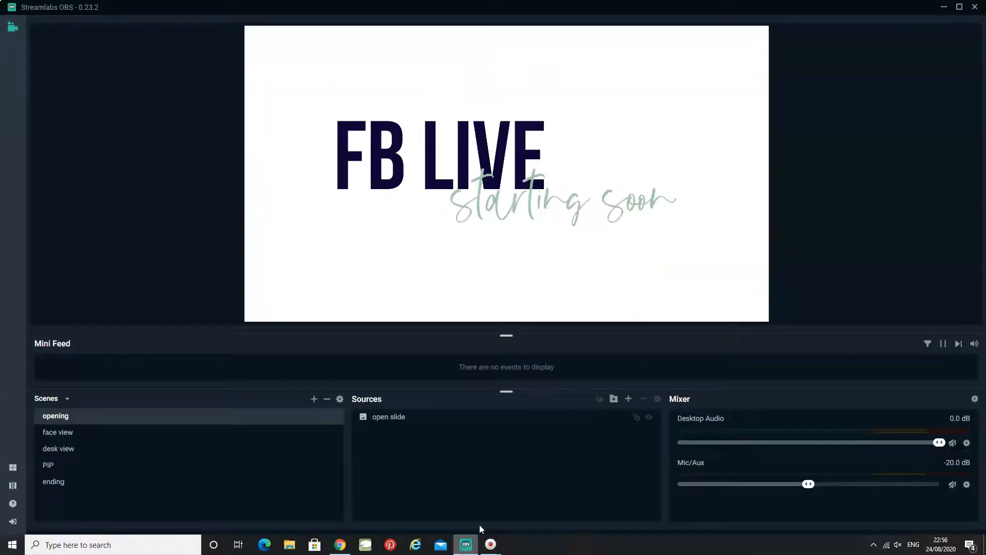
left_click(956, 7)
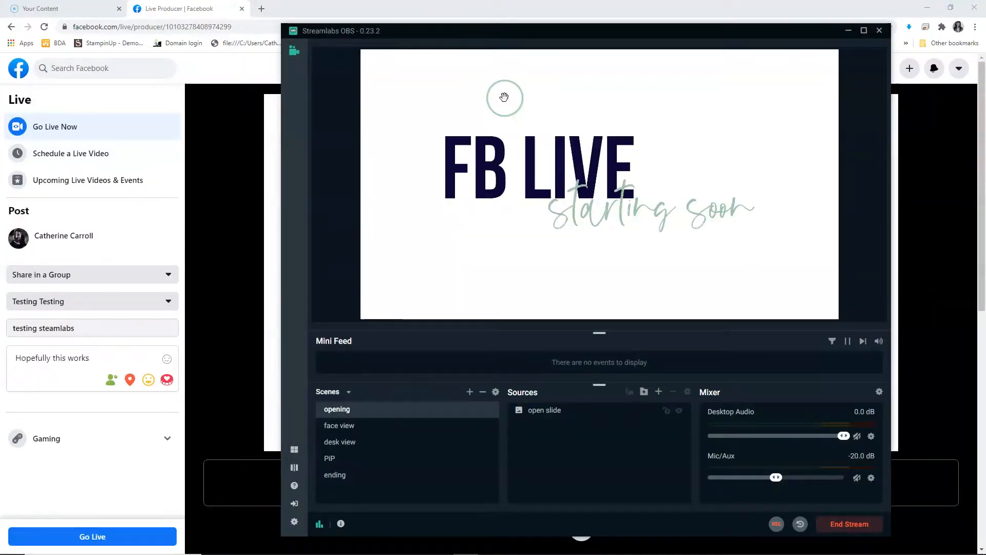
left_click_drag(479, 43, 485, 12)
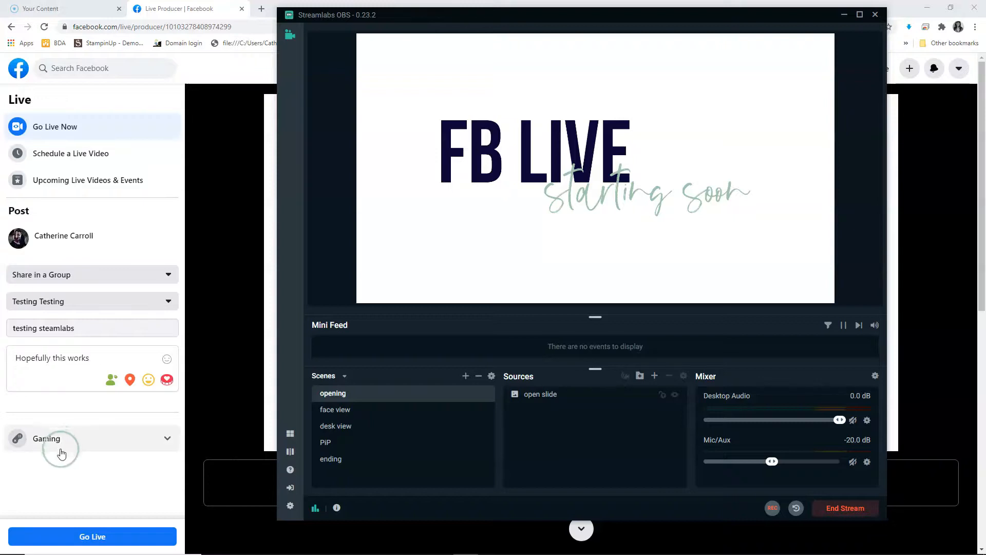
left_click(90, 540)
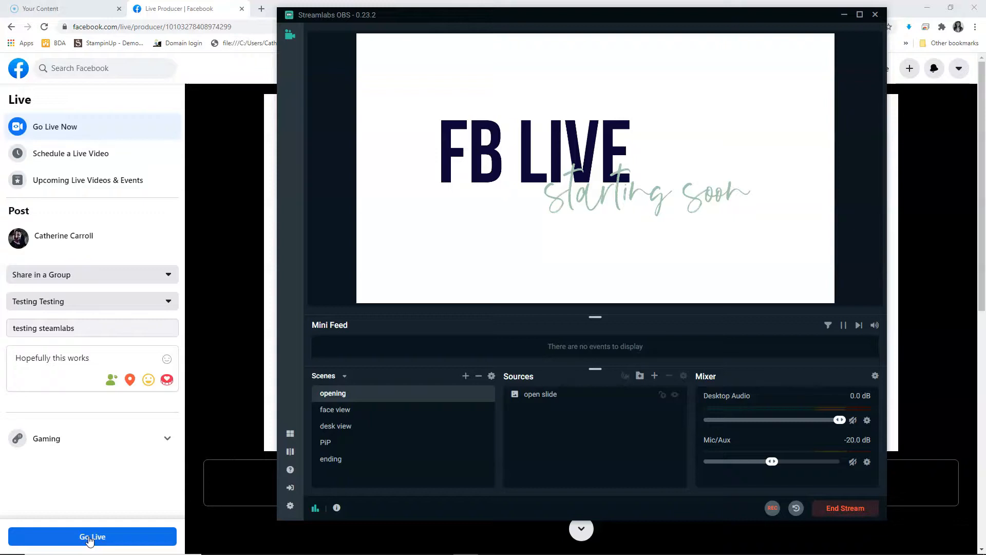
Step: Go live in the Testing Testing group on Facebook and bring the Streamlabs OBS window back in front of the page
left_click(90, 538)
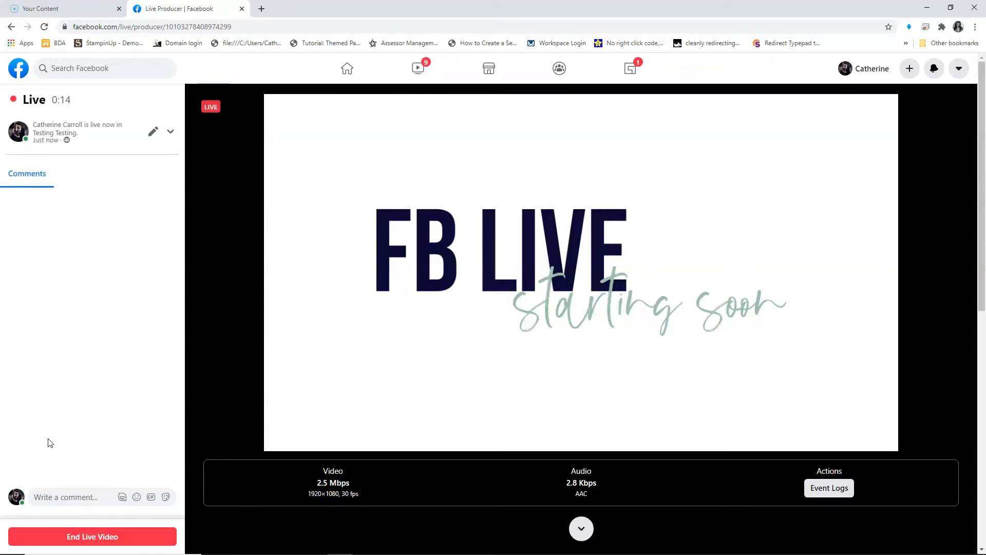
left_click(95, 433)
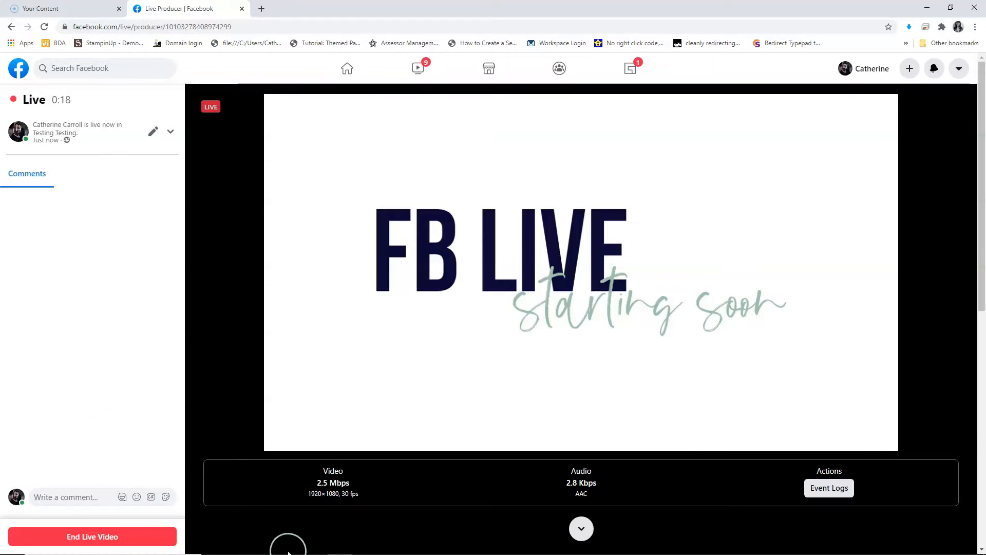
mouse_move(362, 549)
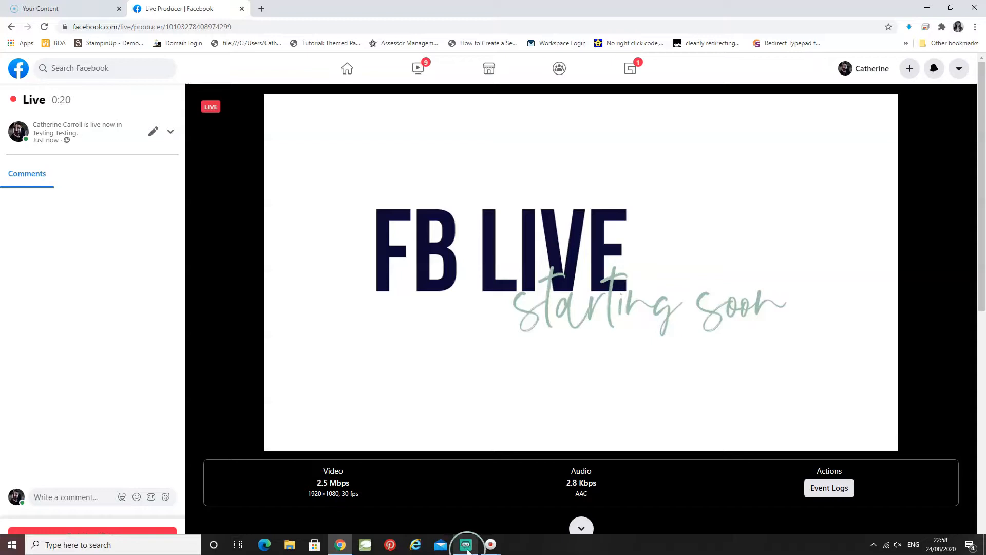
mouse_move(467, 550)
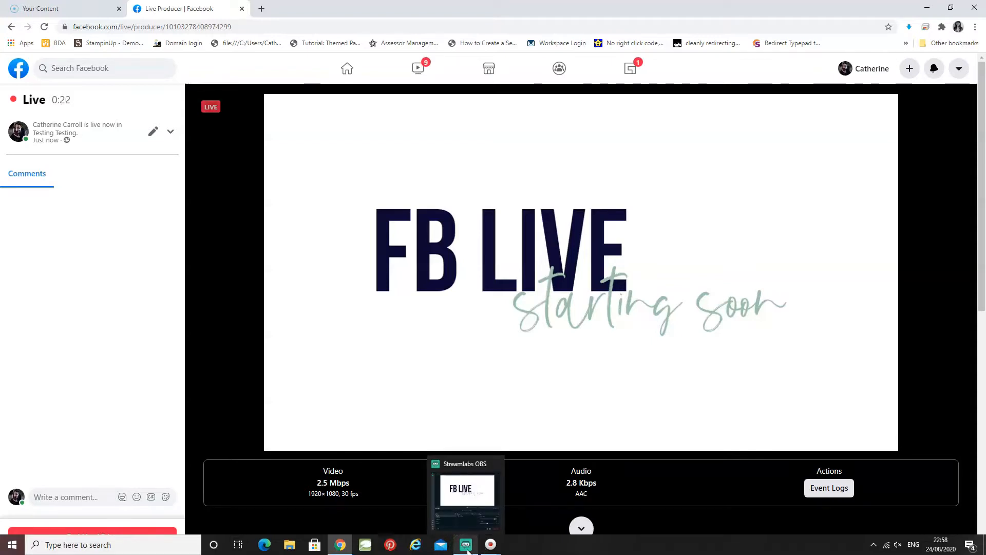
left_click(468, 545)
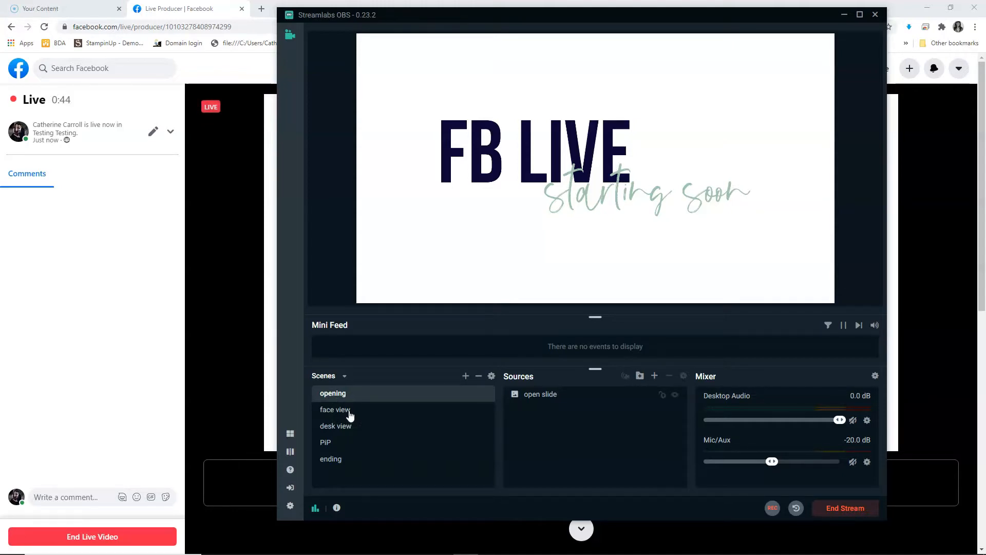
Step: Unmute the Mic/Aux channel in the mixer and switch the live output to the face view scene
left_click(779, 479)
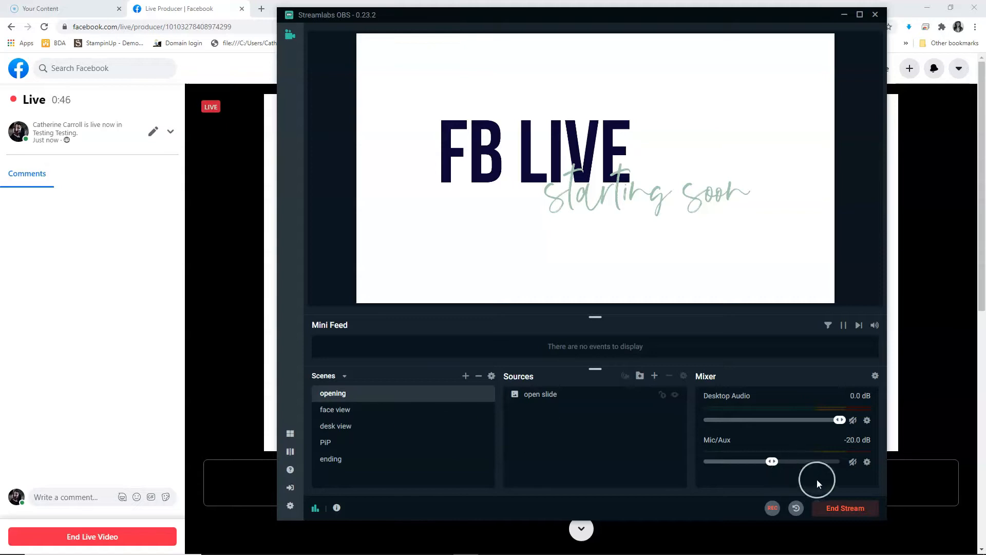
left_click(854, 463)
left_click(373, 416)
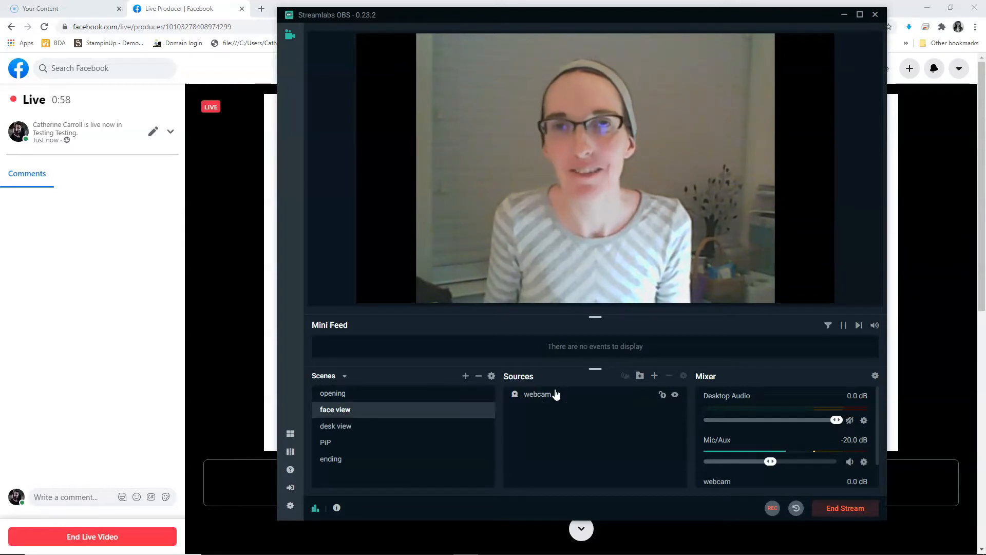
left_click(489, 292)
mouse_move(271, 220)
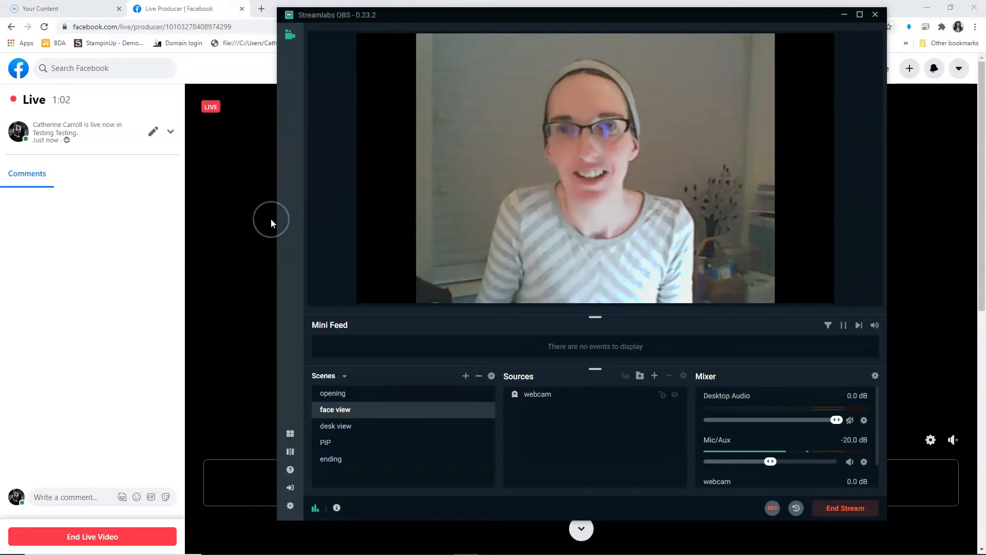
left_click(441, 233)
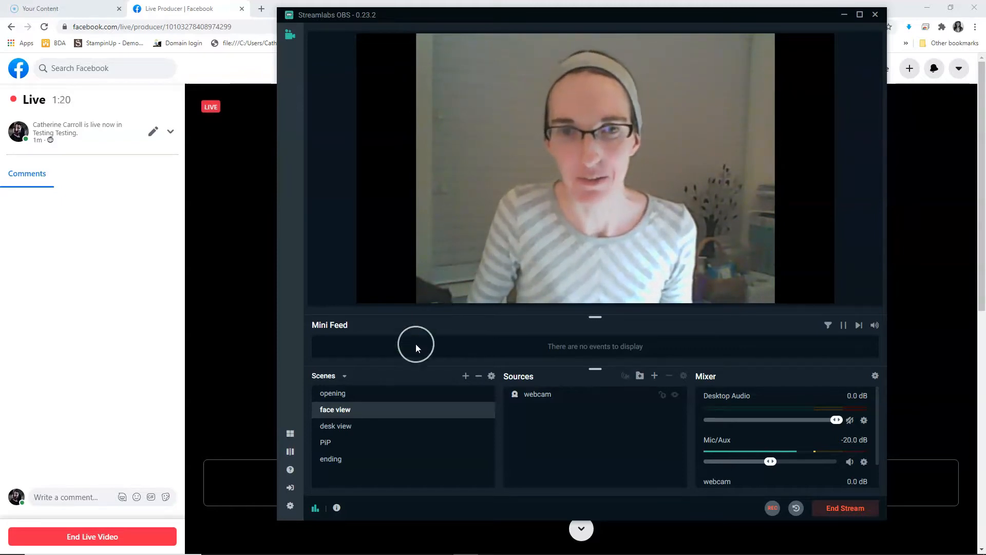
Step: Switch the live output to the desk view scene, followed by the PiP scene
left_click(379, 434)
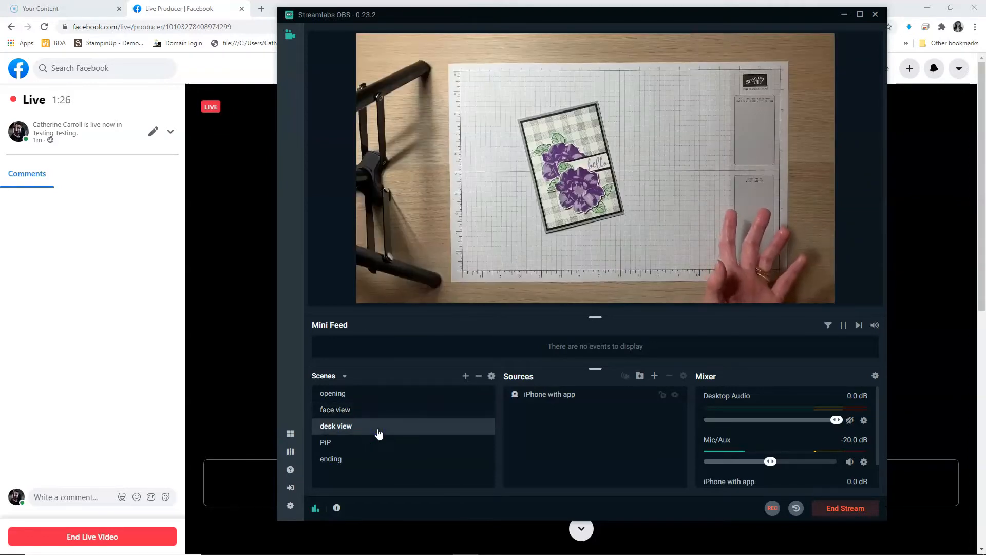
left_click(731, 388)
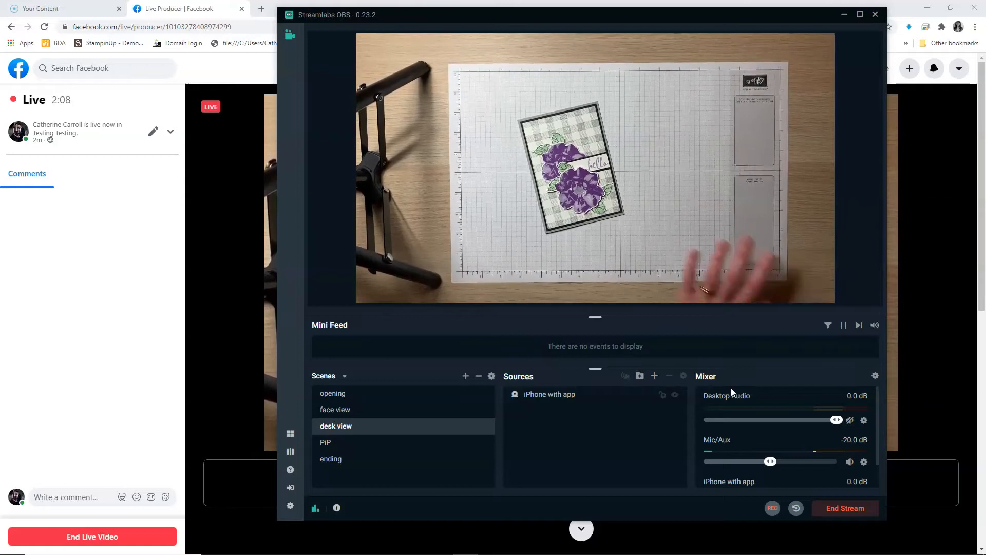
left_click(410, 446)
left_click(336, 444)
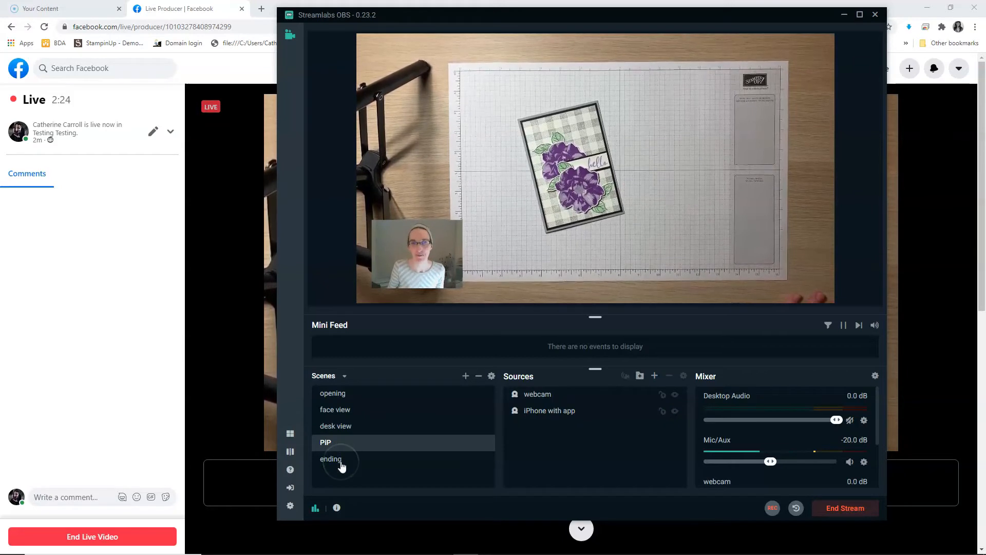
Step: Switch the live output to the ending scene, and end the live video on Facebook
left_click(341, 463)
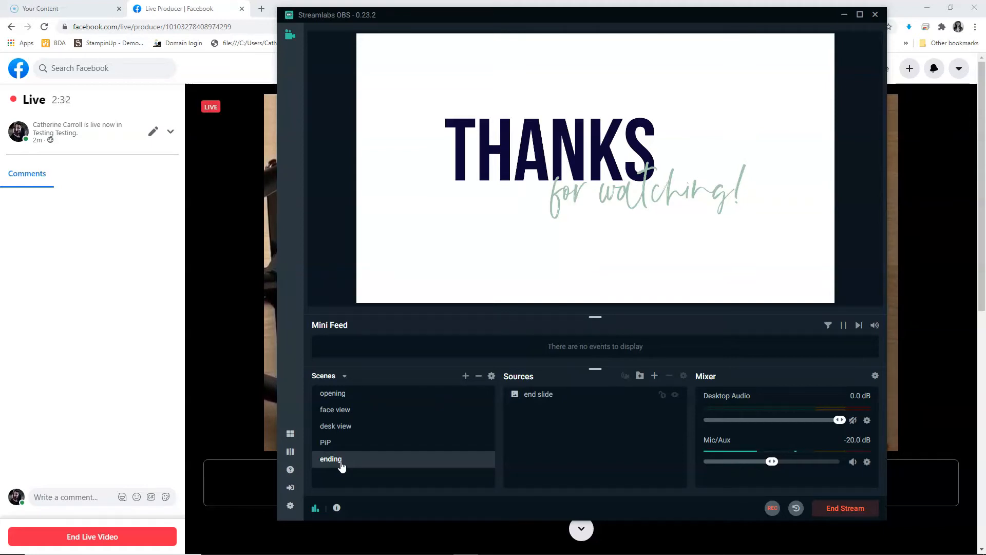
left_click(94, 536)
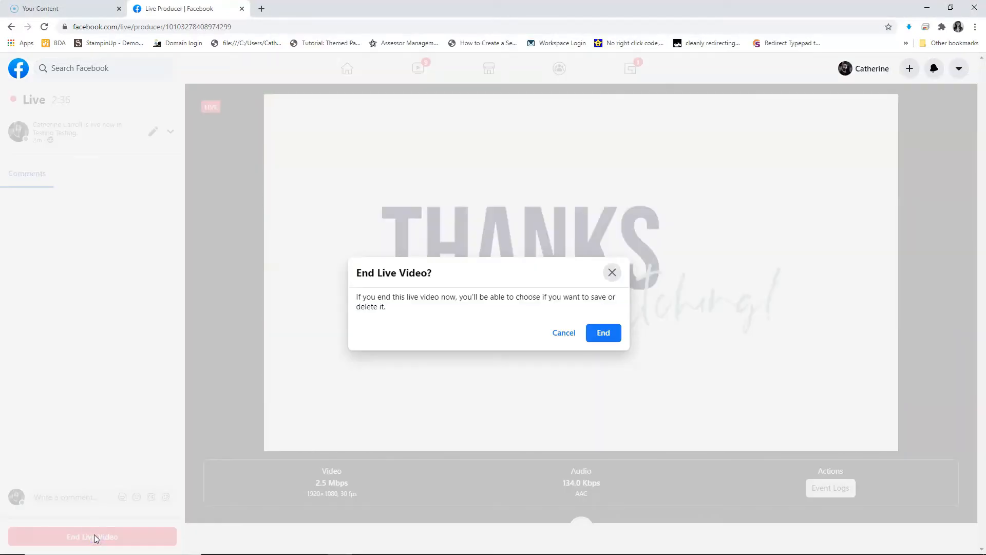
left_click(605, 335)
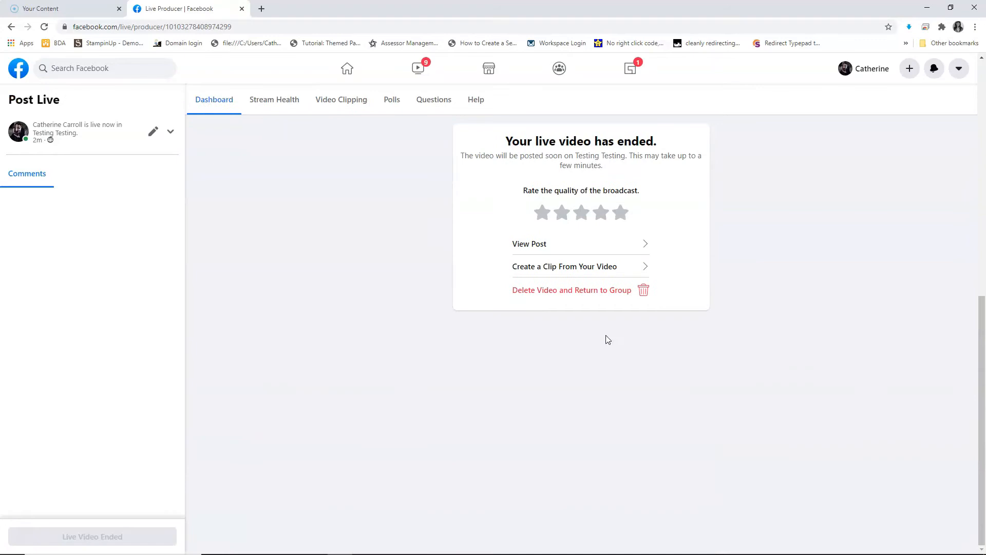
left_click(607, 338)
left_click(555, 296)
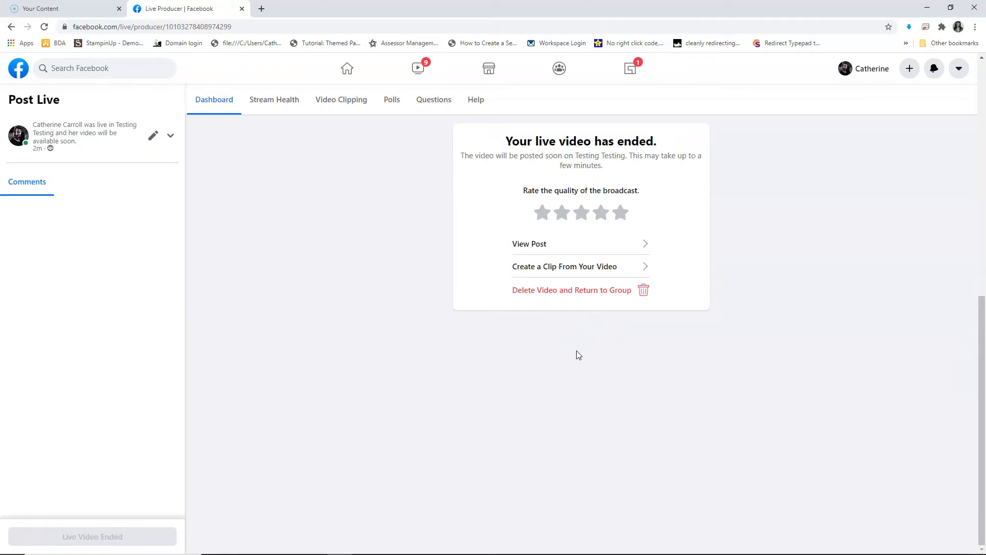
Step: Return to Streamlabs OBS and stop its stream
left_click(460, 544)
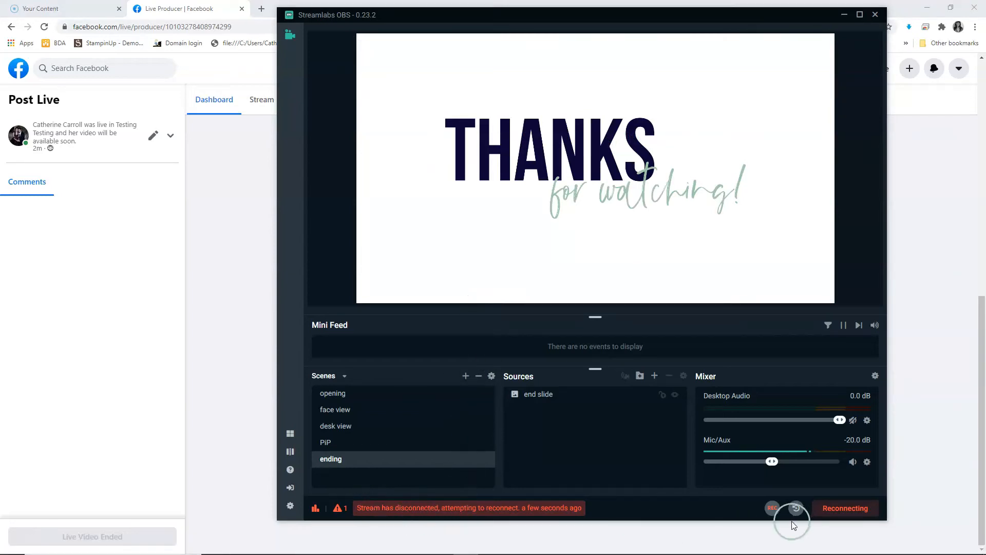
left_click(849, 508)
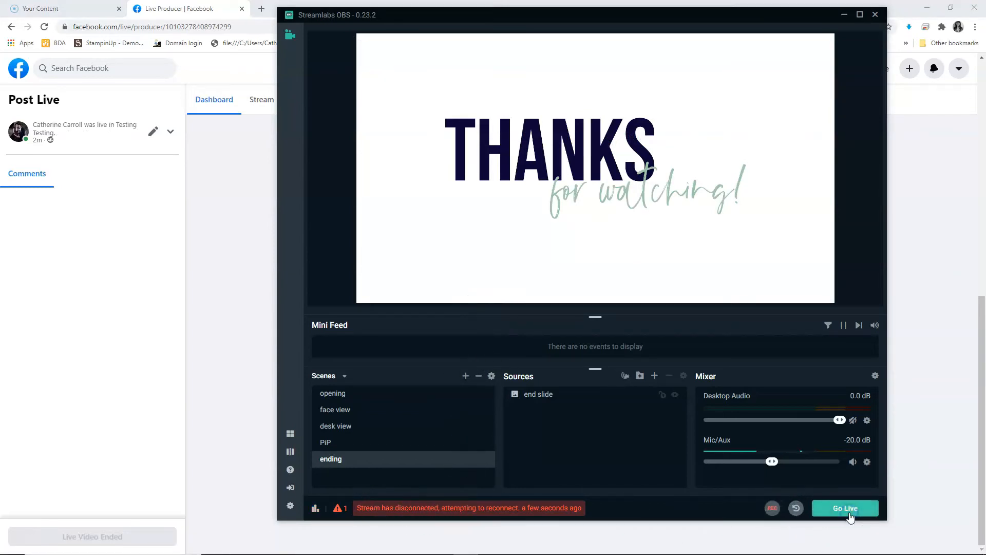